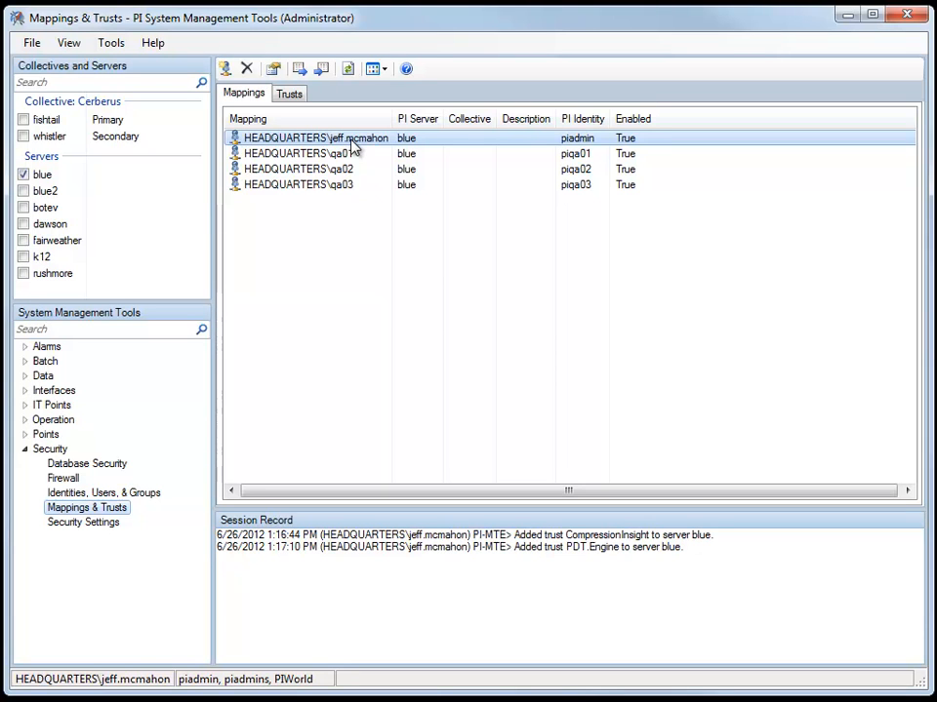
- Select the first HEADQUARTERS mapping and list the trusts defined on server blue
left_click(352, 143)
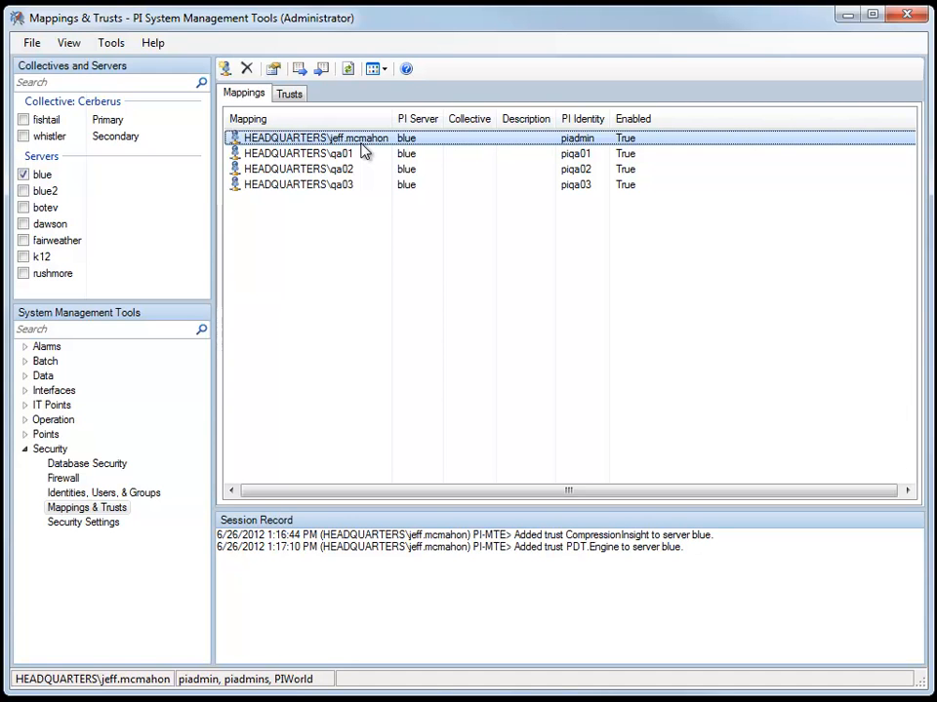
left_click(289, 94)
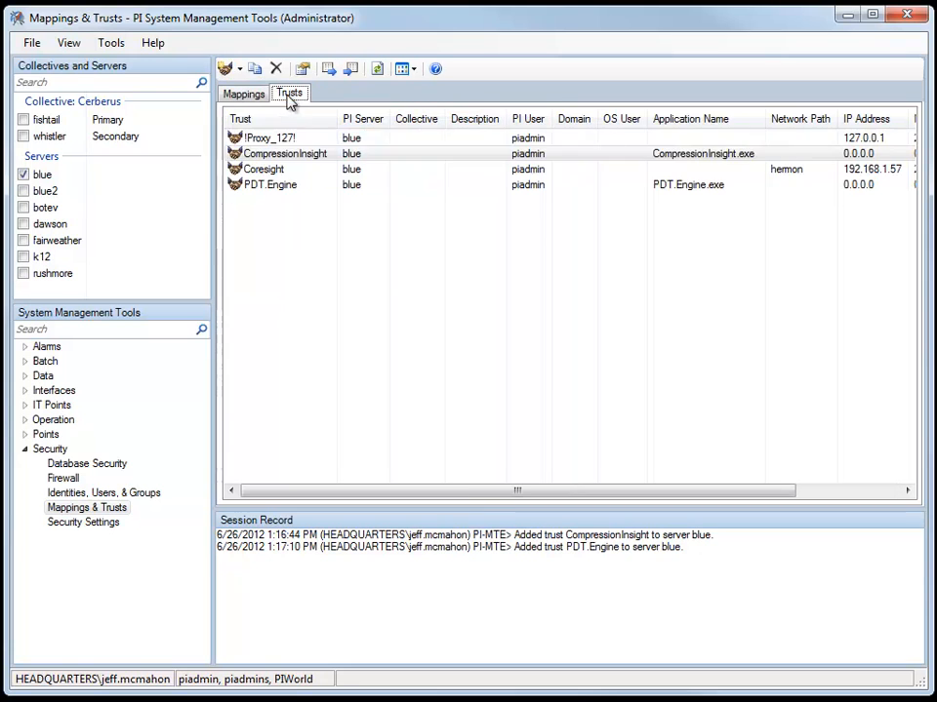
- Step through the Coresight, CompressionInsight and PDT.Engine trusts, then return to the Mappings list
left_click(430, 173)
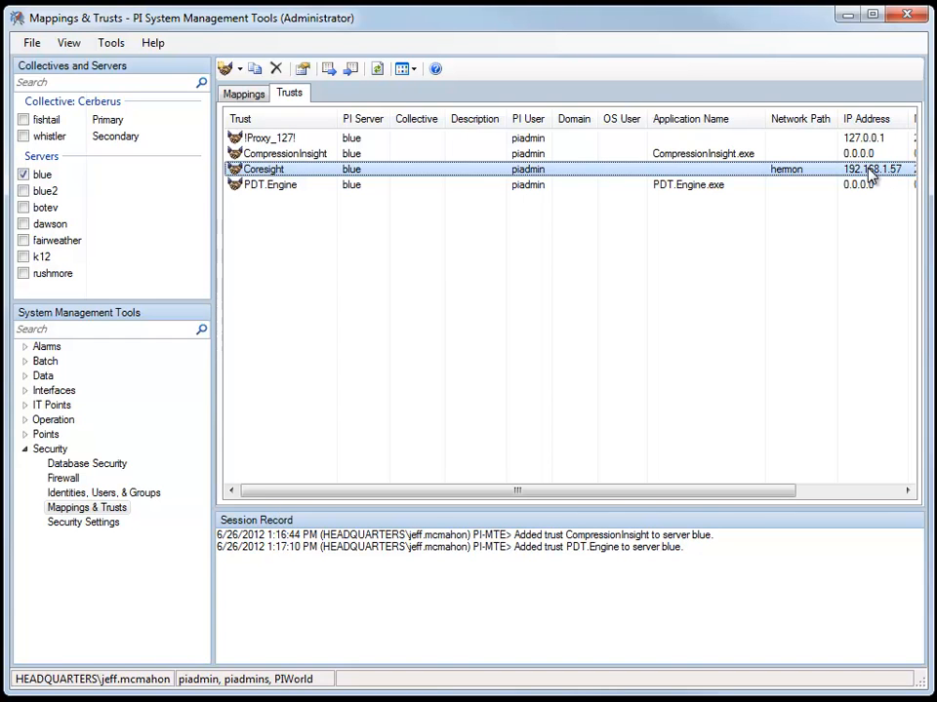
key("Up")
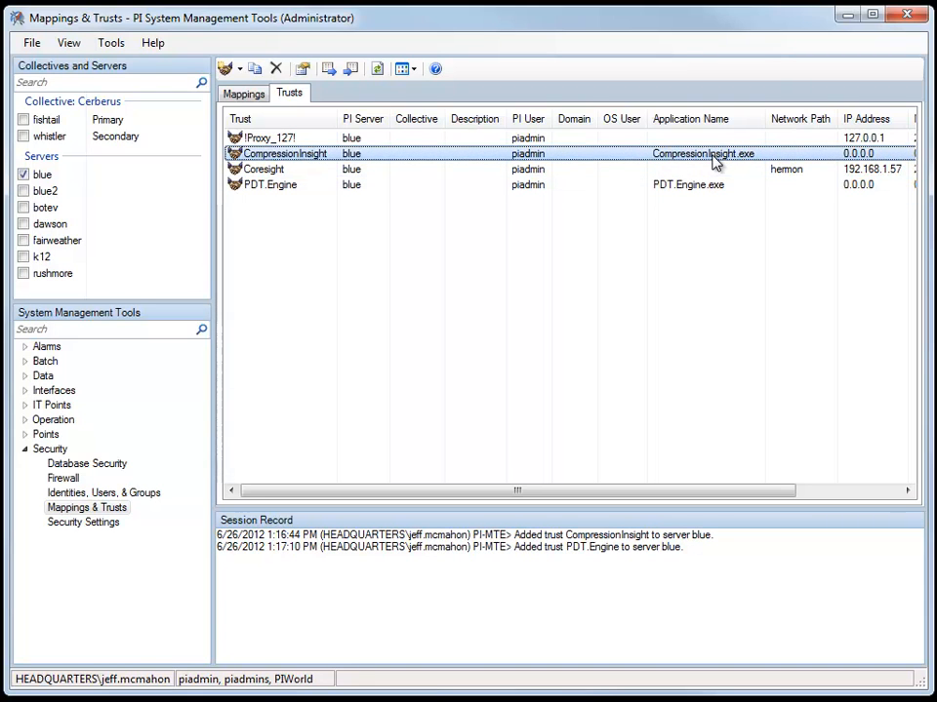
left_click(715, 191)
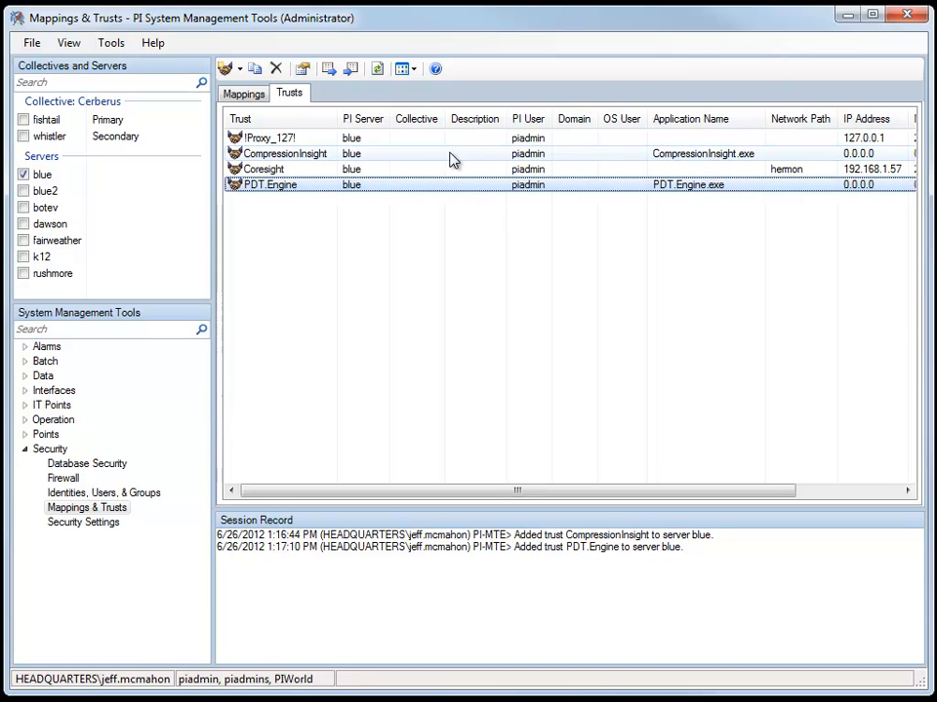
left_click(244, 94)
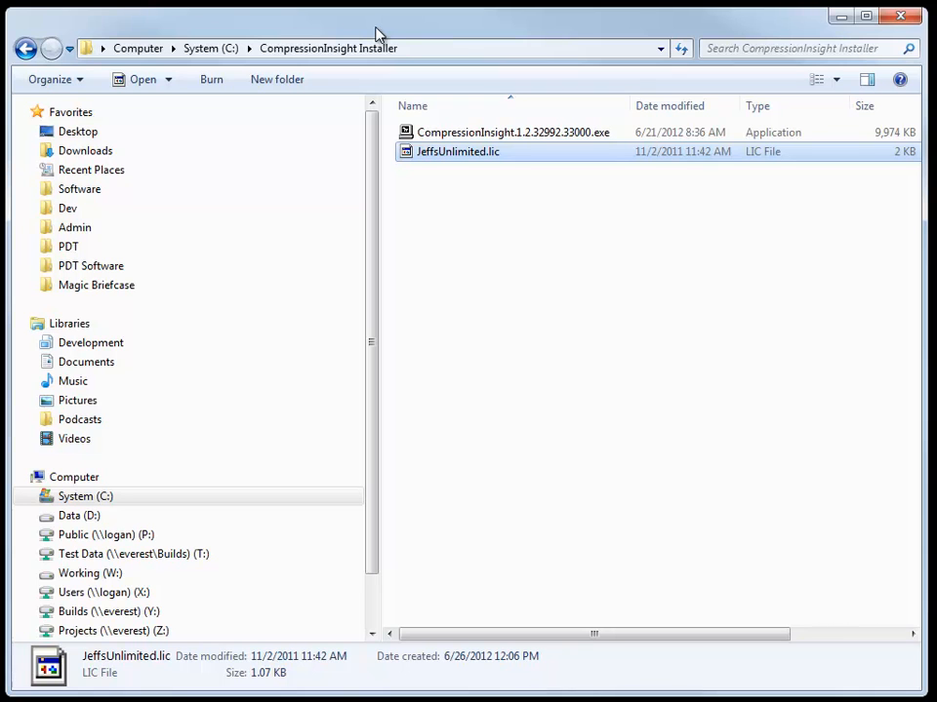
- Run CompressionInsight.1.2.32992.33000.exe from the Installer folder and advance to the Beta License Agreement
left_click(548, 136)
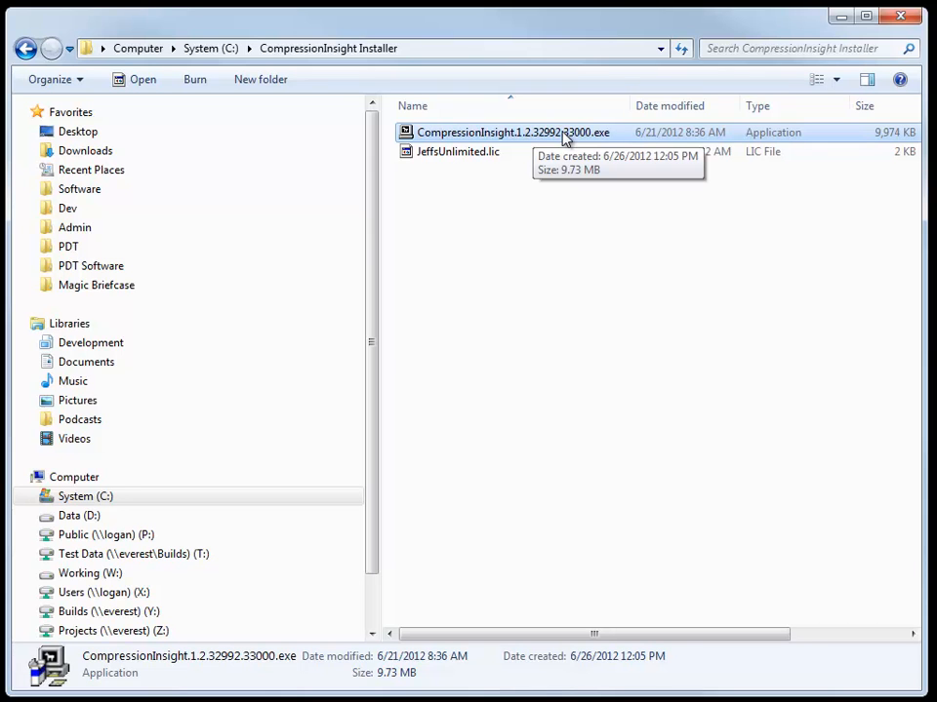
left_click(494, 159)
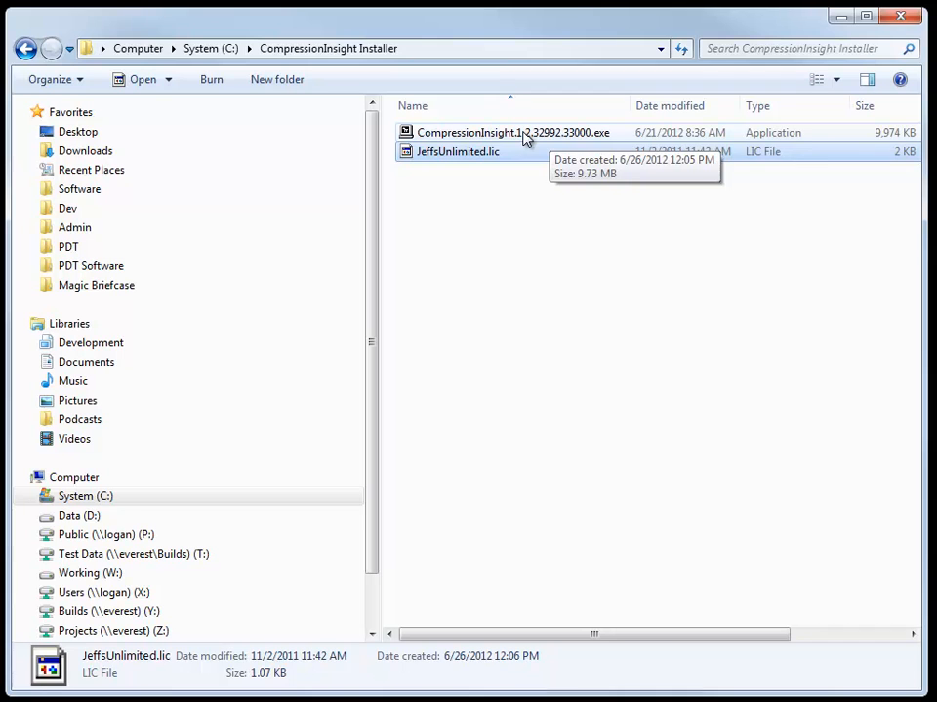
double_click(524, 135)
left_click(451, 478)
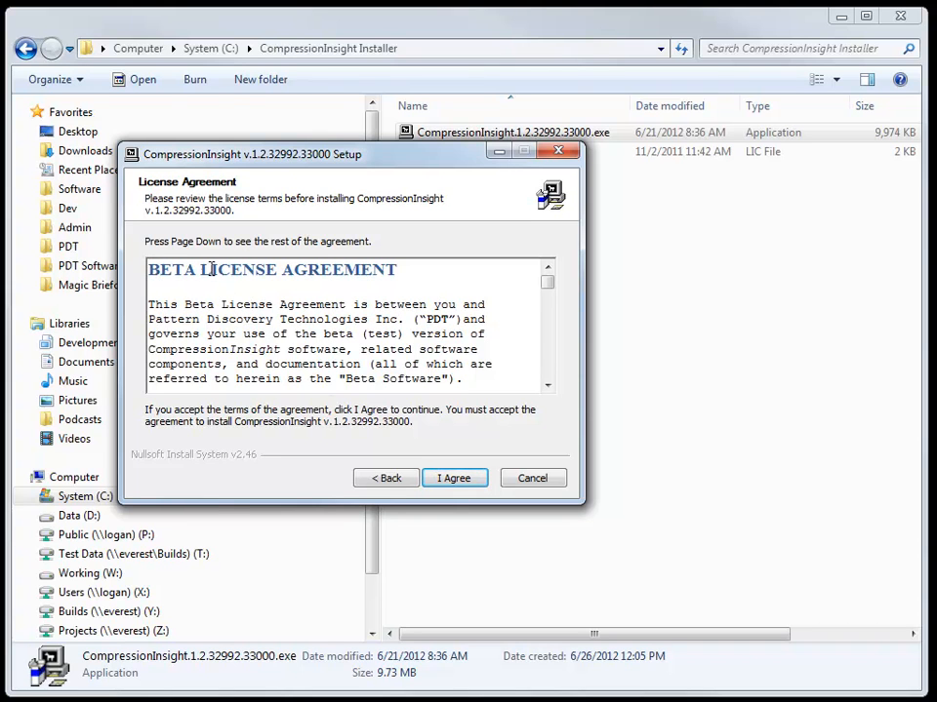
- Accept the beta license agreement and keep the default install folder
left_click(455, 479)
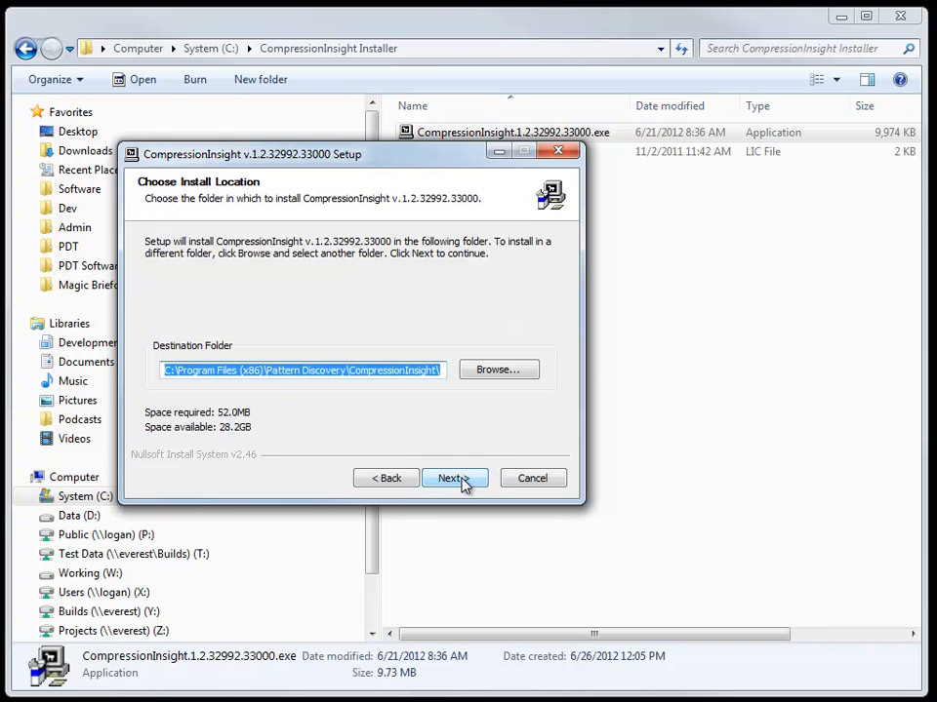
left_click_drag(264, 371, 236, 371)
left_click(285, 370)
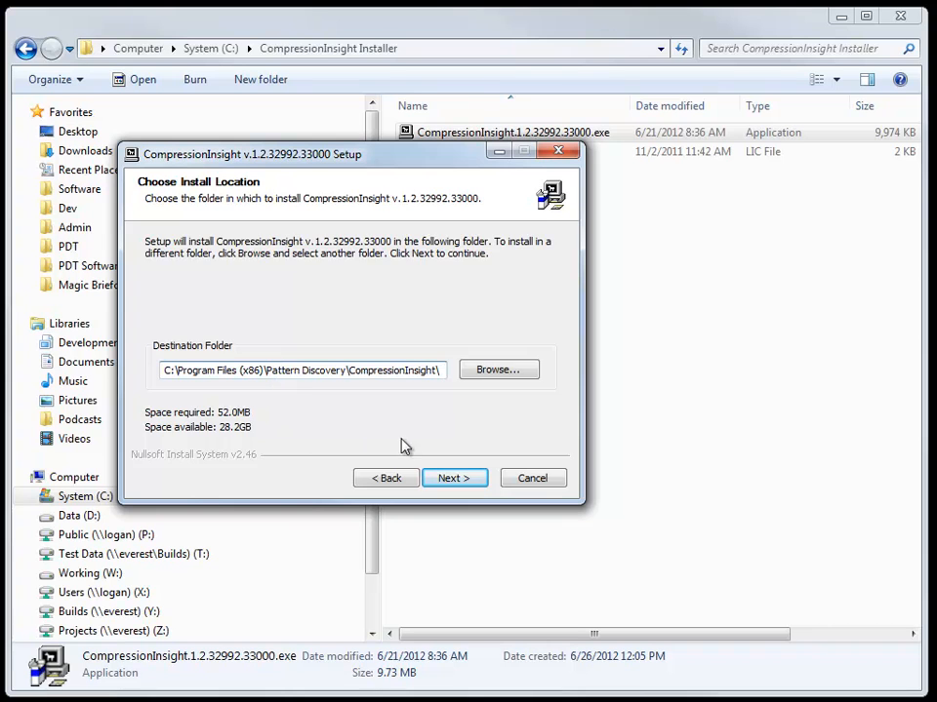
key("Return")
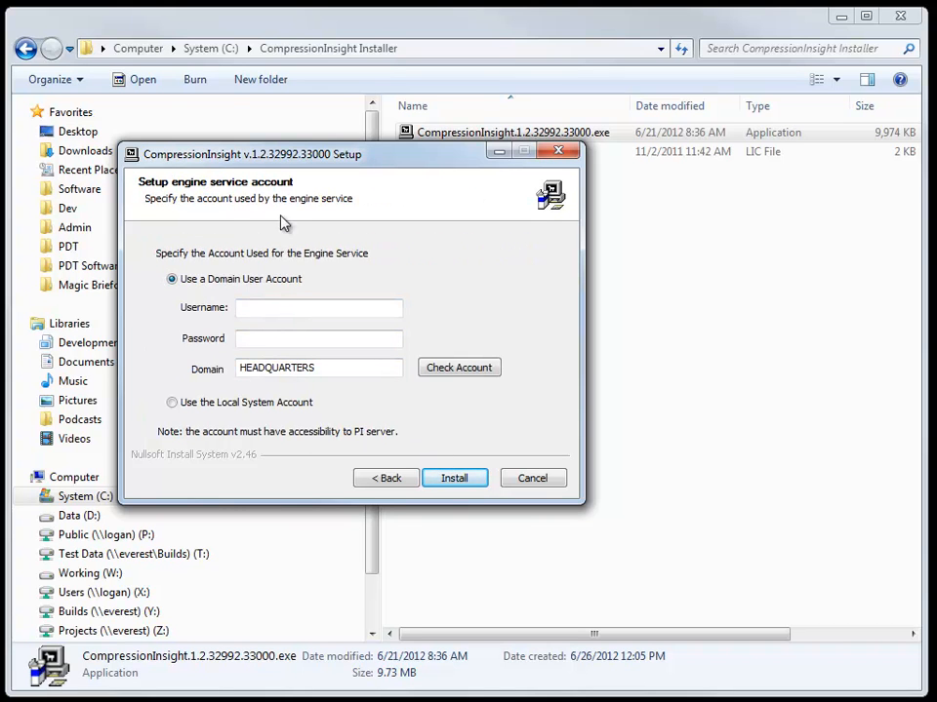
- Enter the domain account username and password for the engine service and verify them
left_click(295, 308)
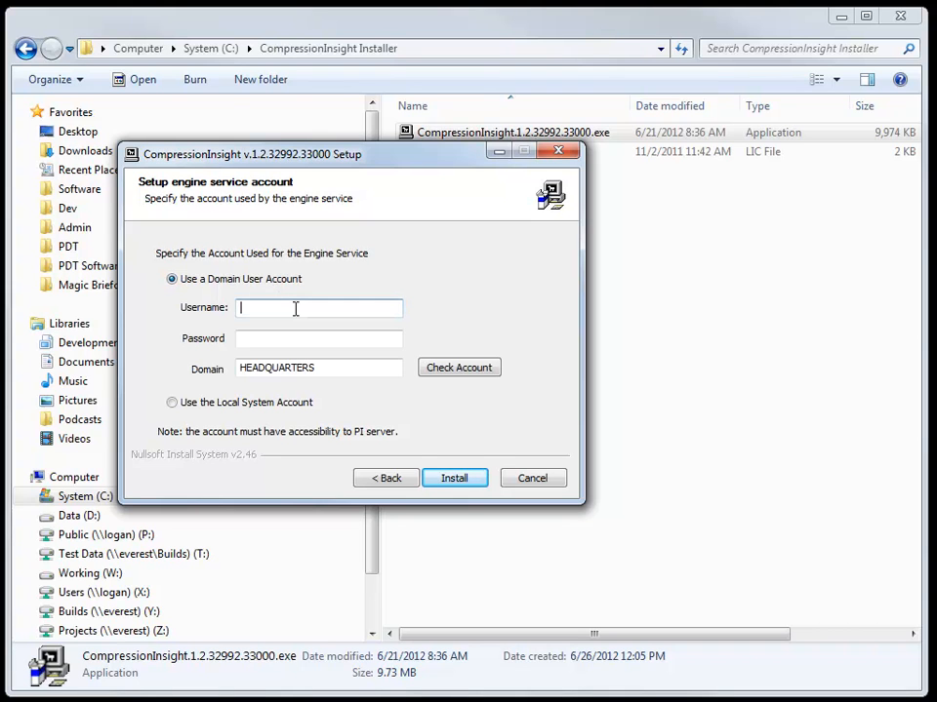
key("Tab")
type("*************")
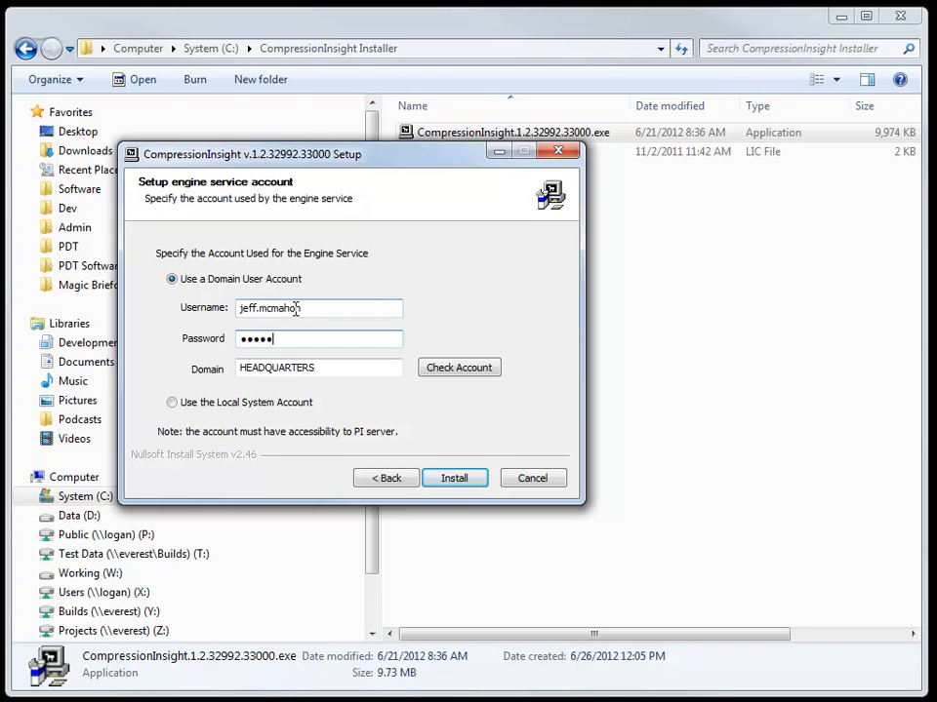
left_click(450, 369)
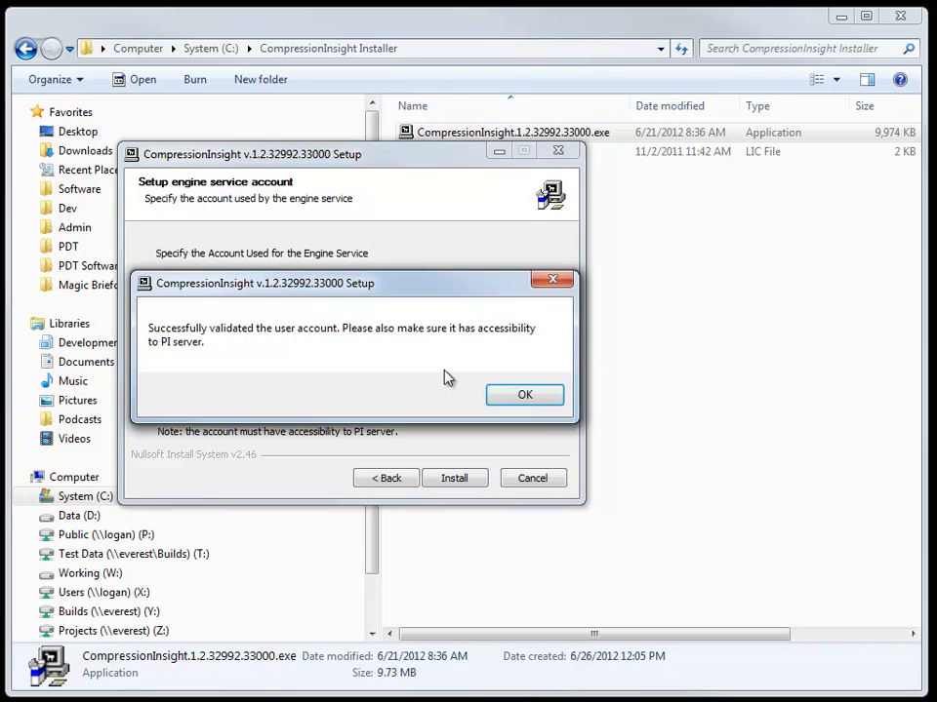
left_click(524, 395)
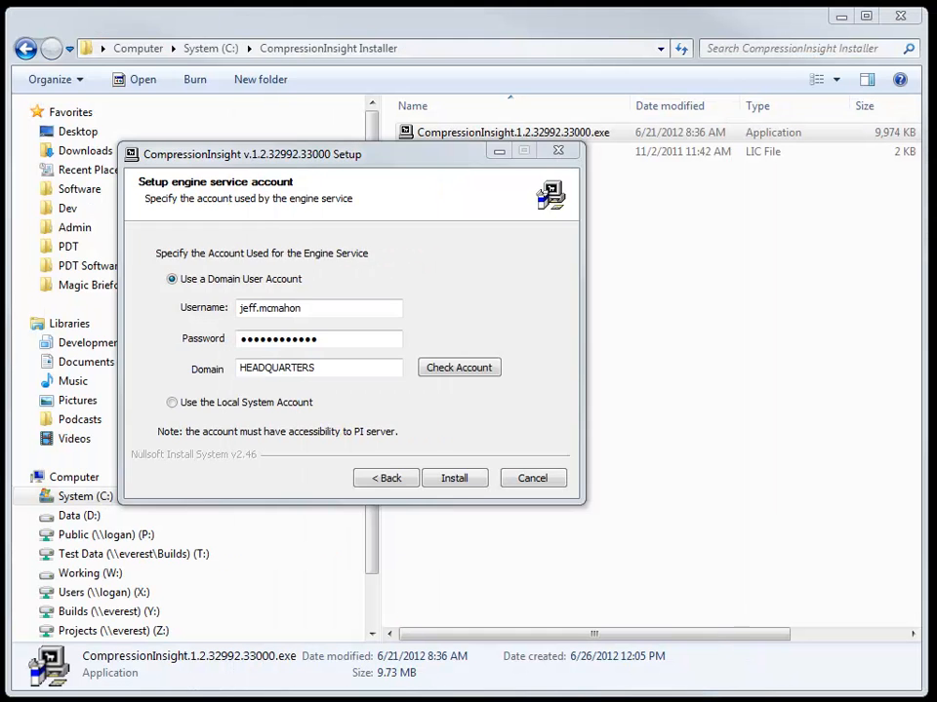
- Install CompressionInsight v.1.2.32992.33000 and wait for it to complete
left_click(452, 477)
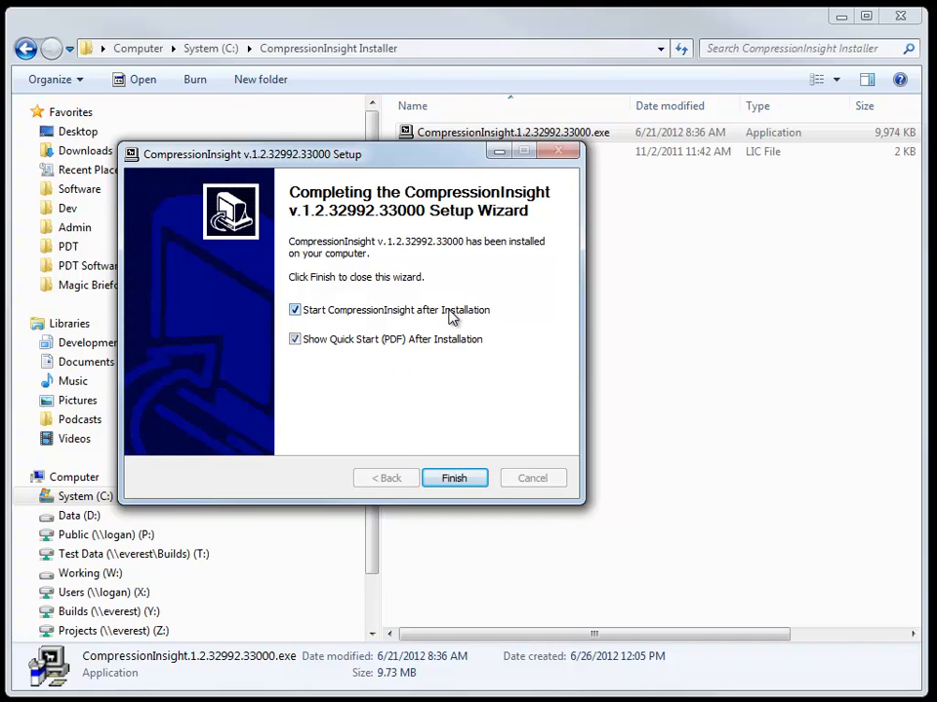
- Turn off starting CompressionInsight after installation and finish setup, keeping the Quick Start PDF on
left_click(295, 310)
left_click(457, 480)
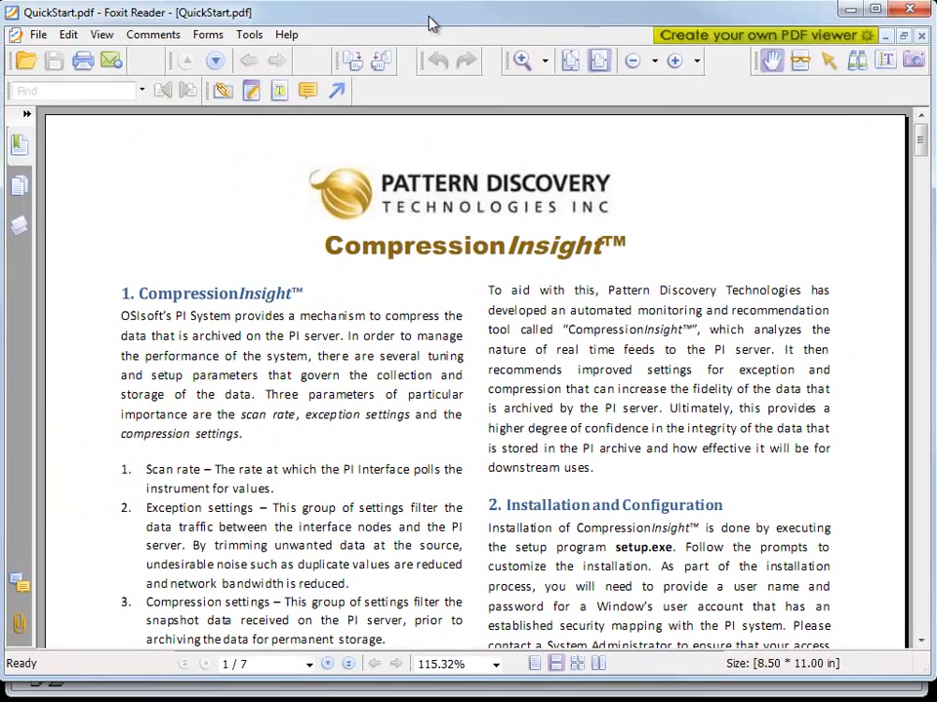
- Scroll through the QuickStart.pdf guide in Foxit Reader, then close it
mouse_move(920, 139)
left_mouse_down()
mouse_move(931, 326)
mouse_move(922, 579)
mouse_move(918, 132)
left_mouse_up()
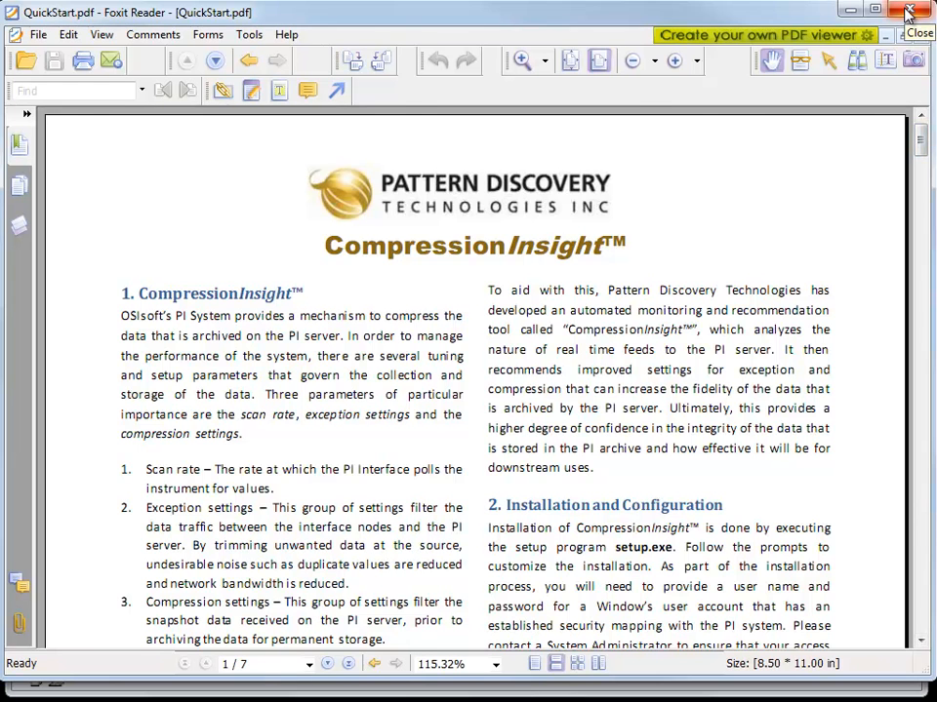
left_click(907, 11)
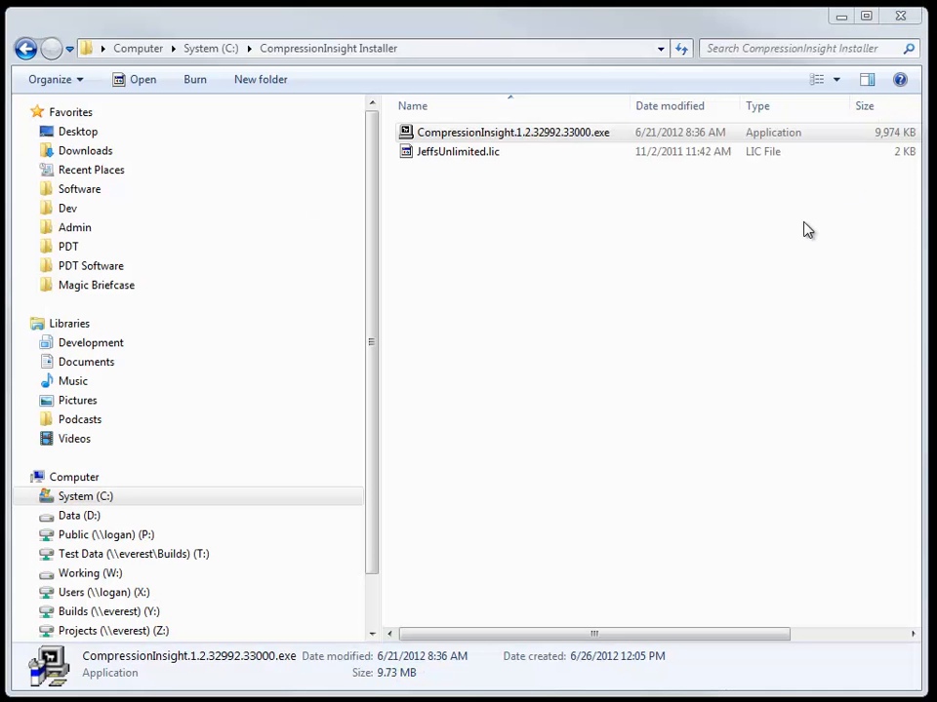
- Start CompressionInsight from its shortcut to bring up PI Server Configuration
left_click(390, 700)
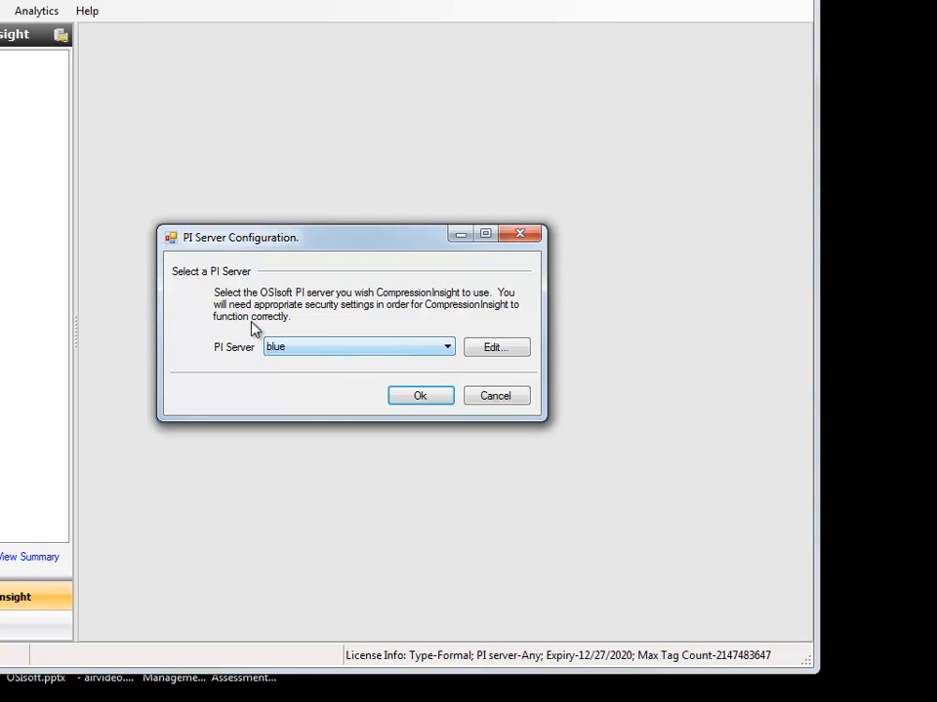
- Connect CompressionInsight to PI server blue and move the Tag Search window aside
left_click(428, 400)
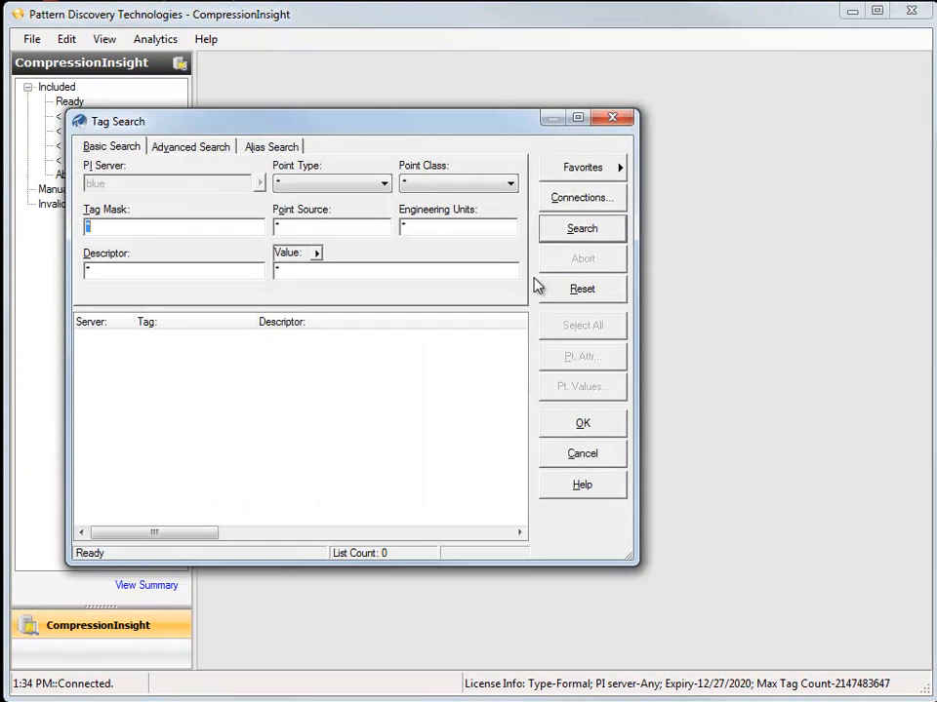
left_click_drag(403, 123, 554, 117)
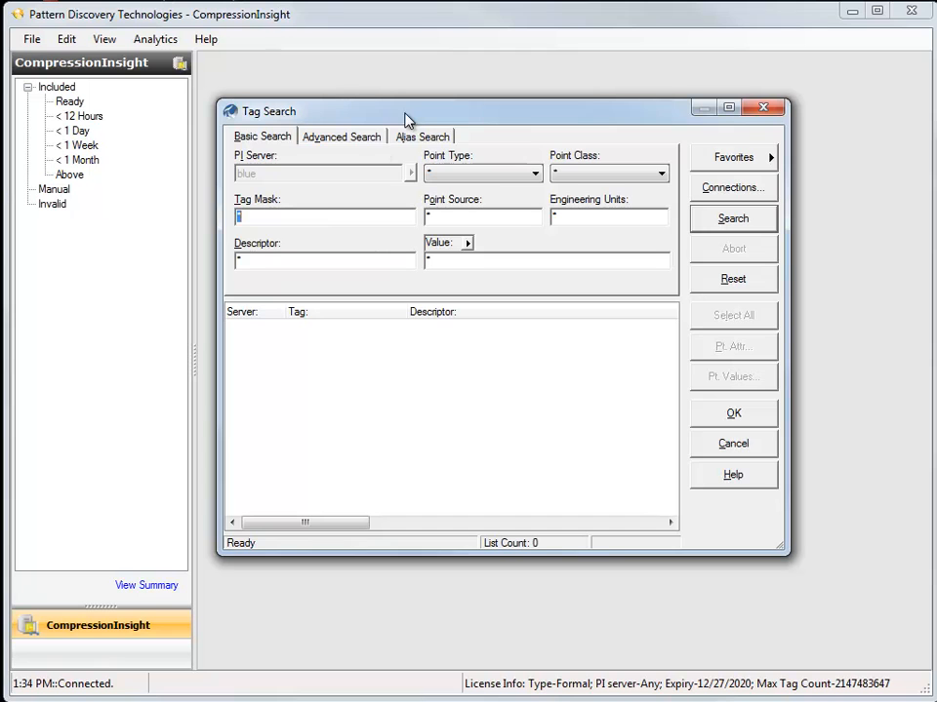
left_click(324, 216)
- Search with tag mask CI* to find the 37 CI tags and include them
type("CI")
key("Return")
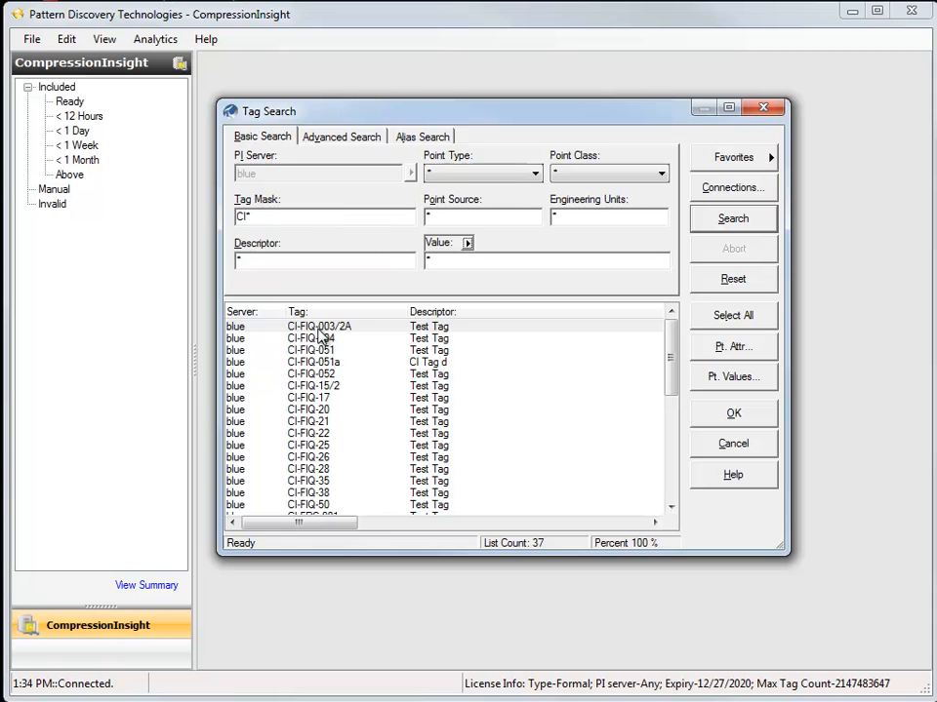
double_click(244, 333)
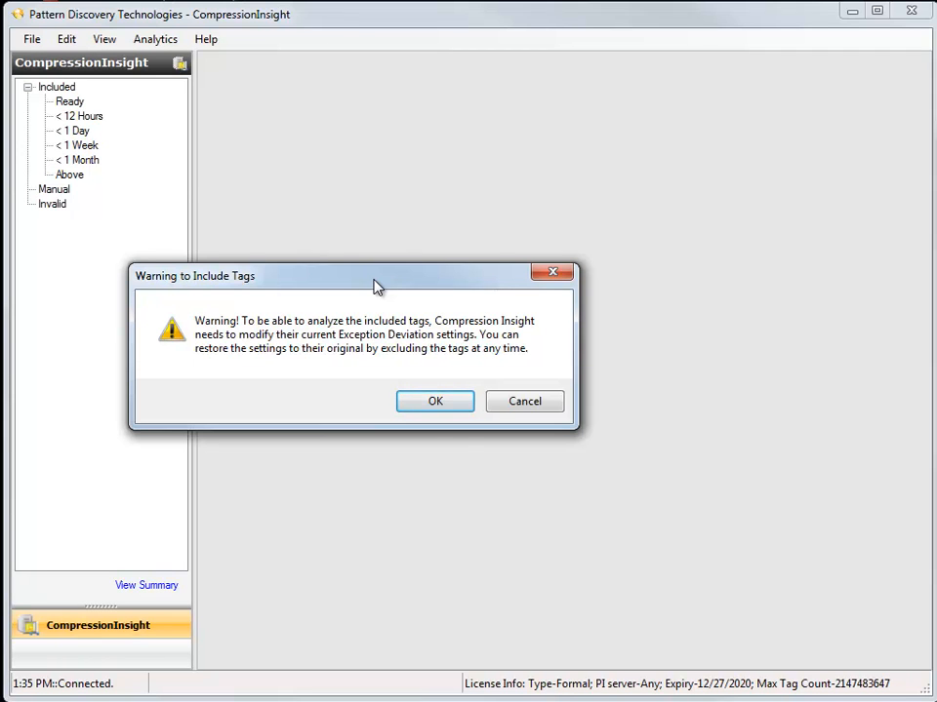
- Accept the exception deviation change so tag CI-FIQ-003/2A is included for analysis
left_click(446, 408)
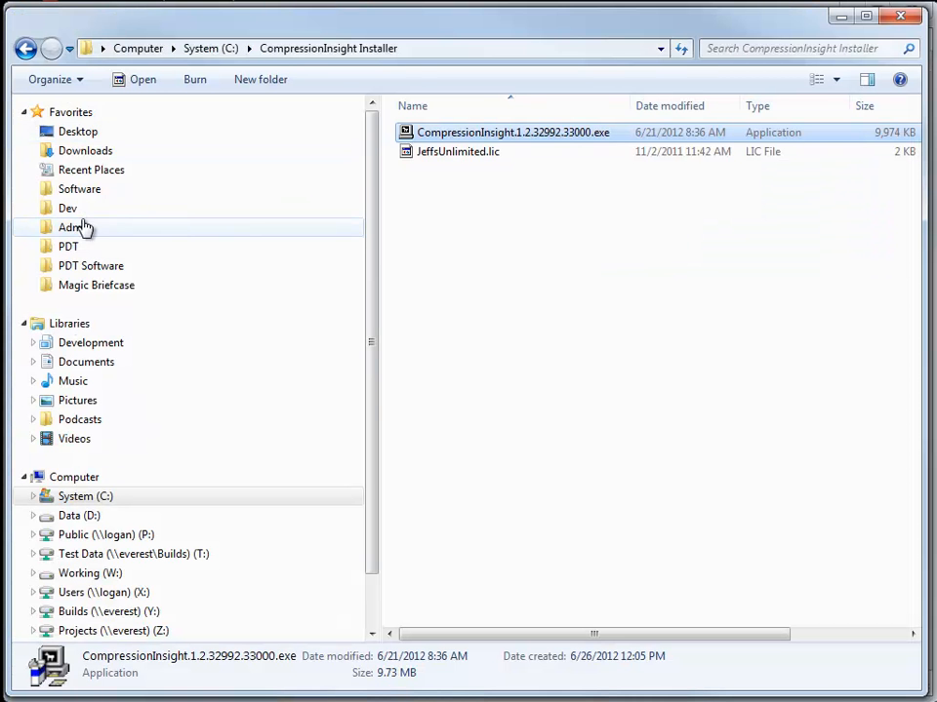
- Browse to C:\PDT\CompressionInsight\License and check the .lic license file's details
left_click(71, 247)
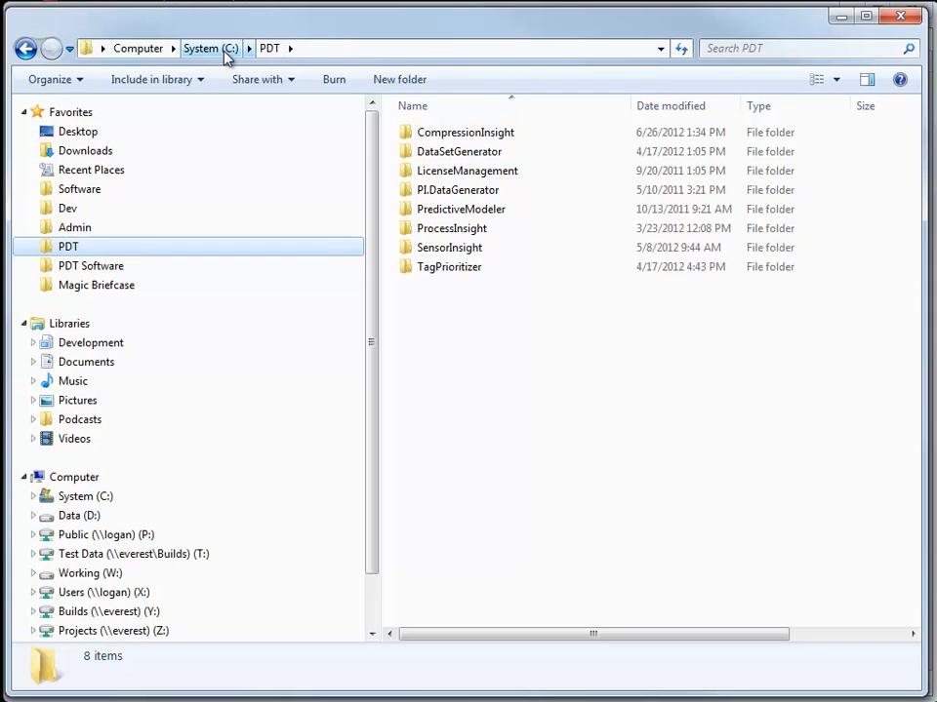
left_click(343, 53)
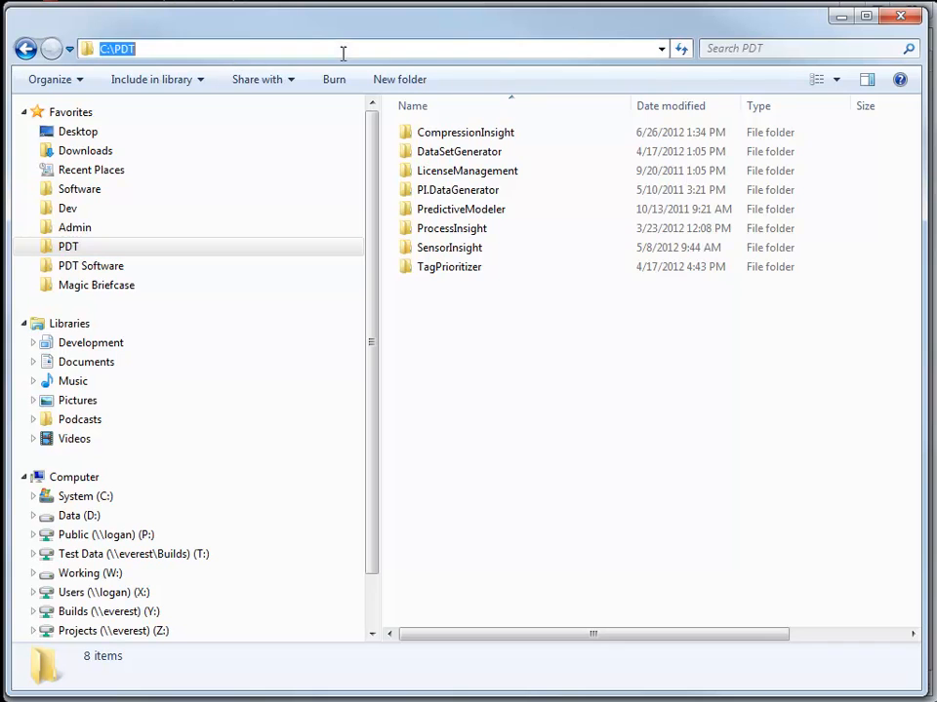
double_click(499, 134)
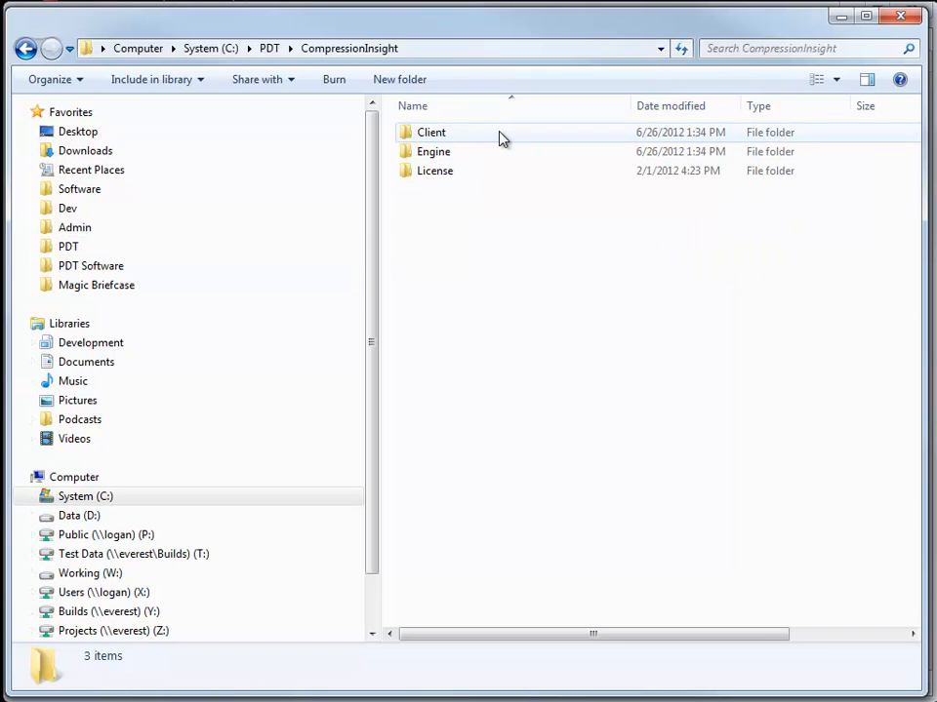
double_click(449, 176)
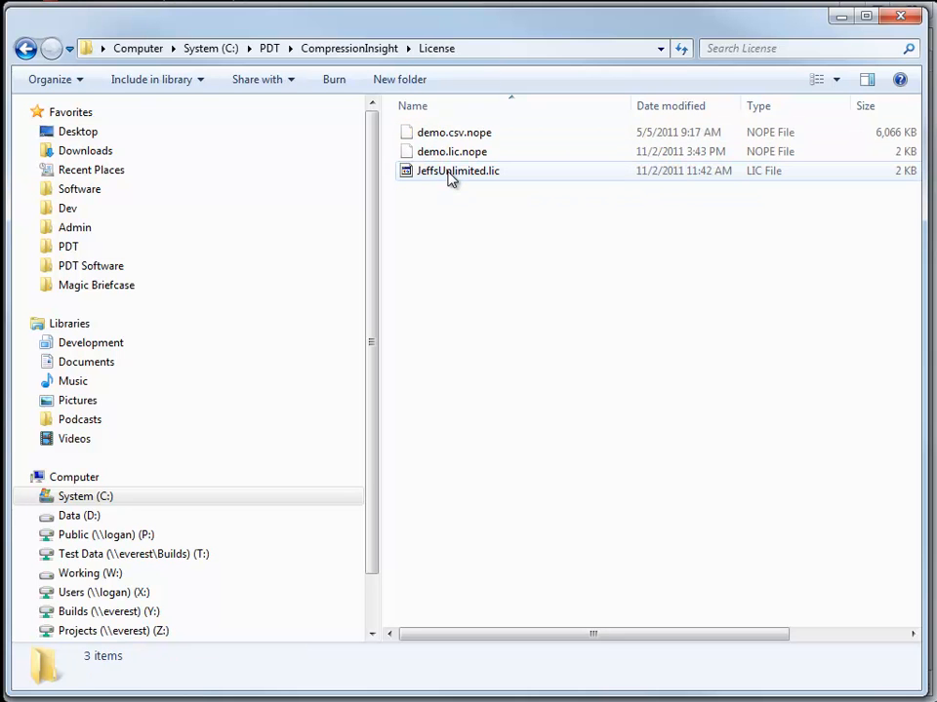
left_click(478, 177)
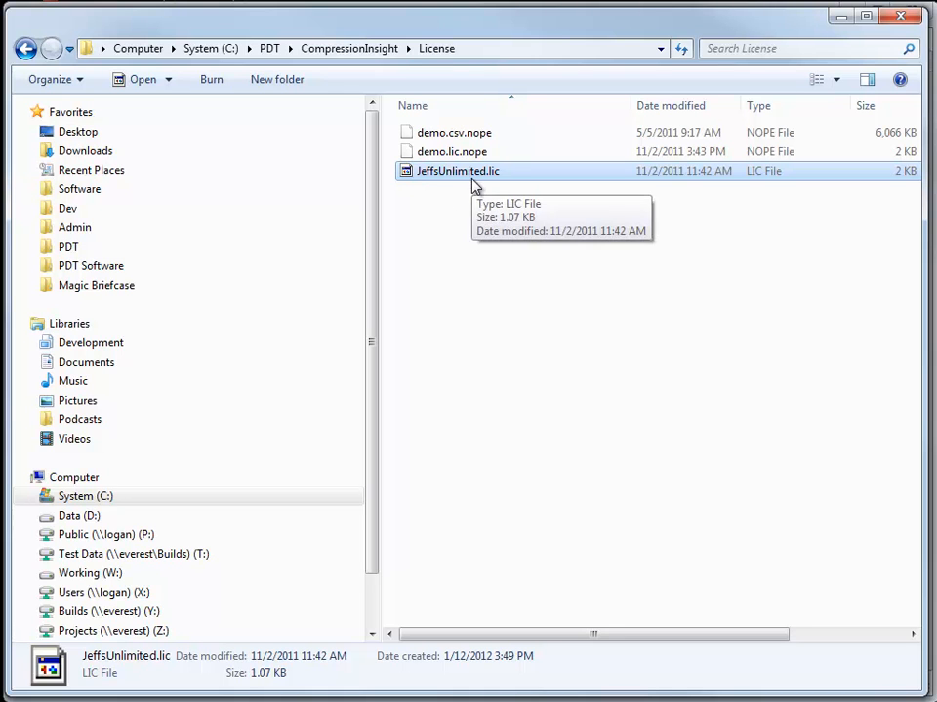
key("BackSpace")
- Inspect the Client folder's CompressionInsight.Settings.xml and its Logging folder's log.txt
double_click(433, 135)
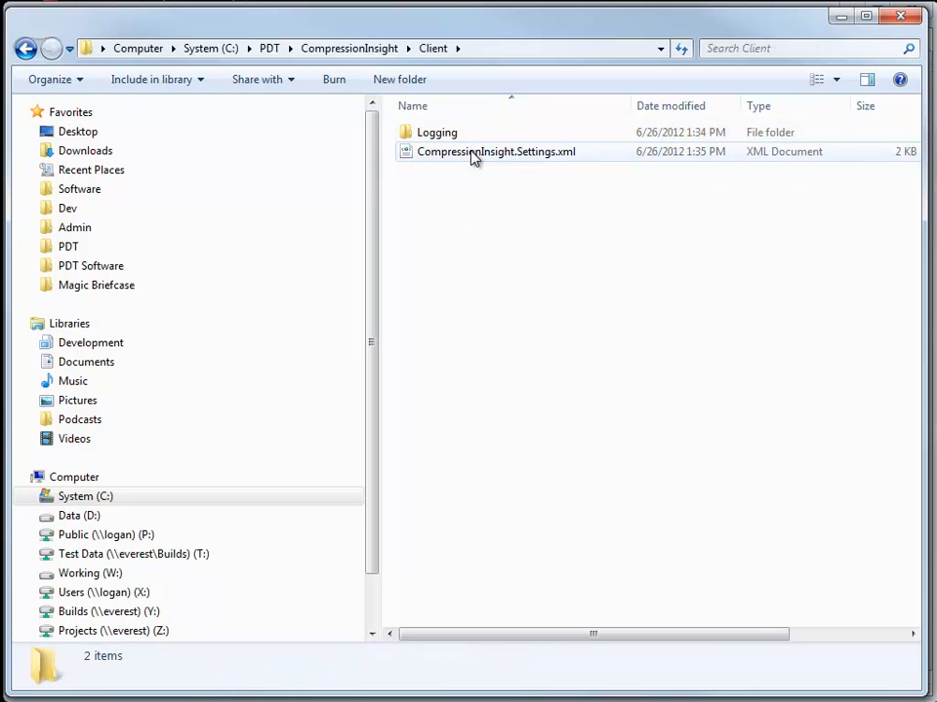
left_click(477, 156)
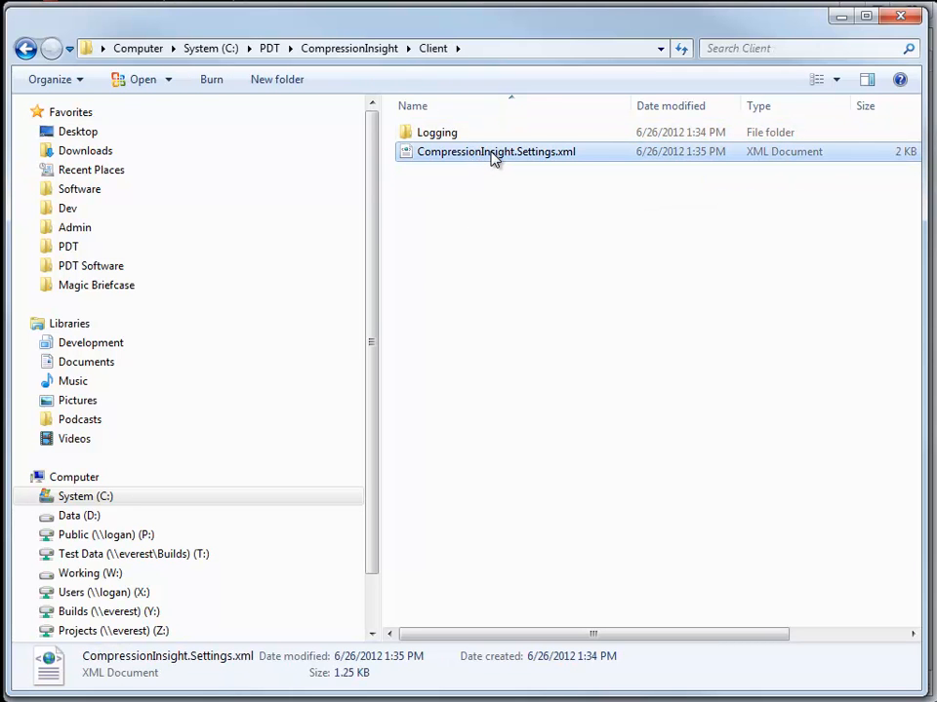
double_click(441, 135)
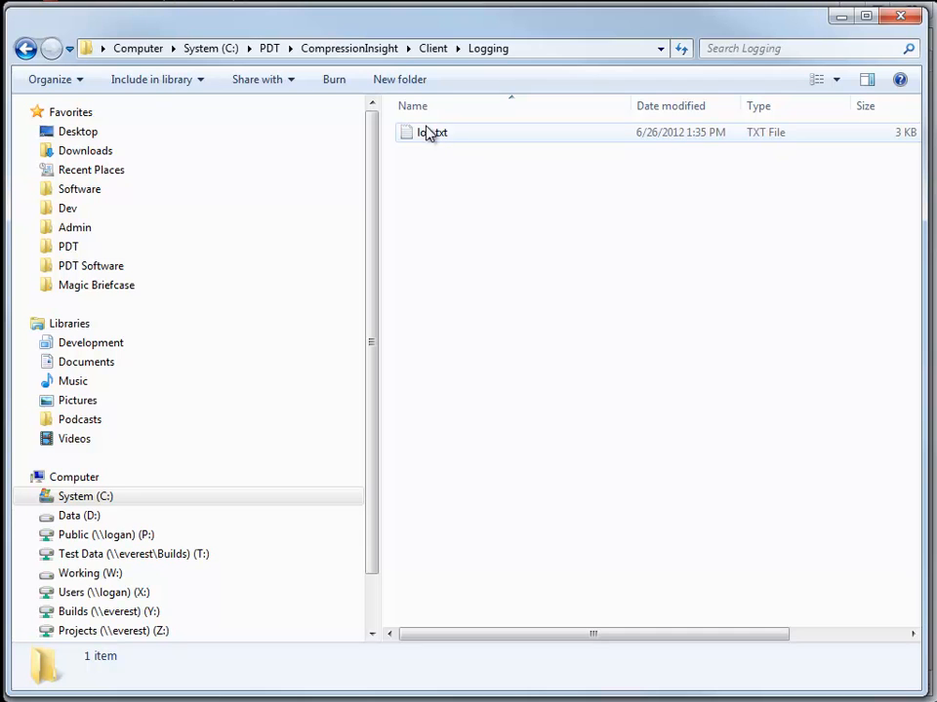
key("BackSpace")
key("BackSpace")
- Check the Engine folder's Logging log.txt, then open the Engine's SnapshotFiles folder
double_click(438, 151)
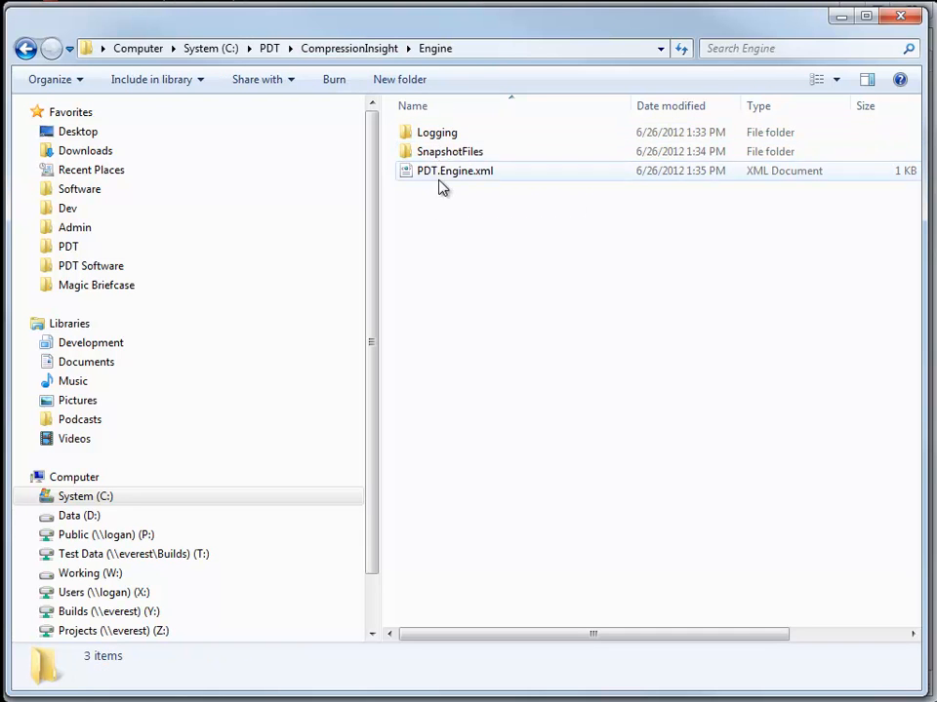
double_click(444, 134)
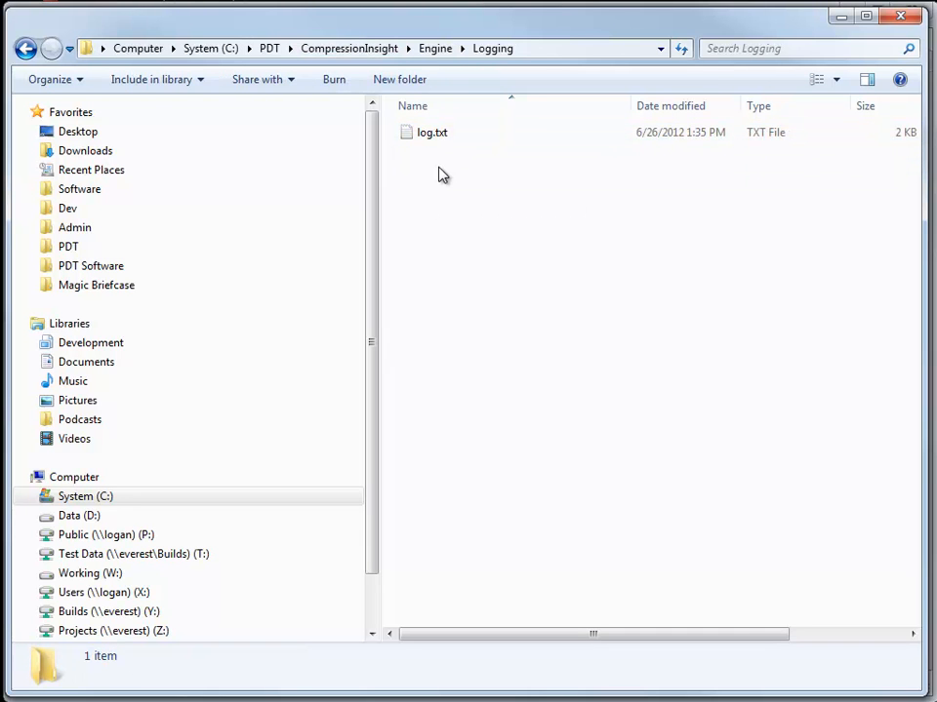
left_click(434, 49)
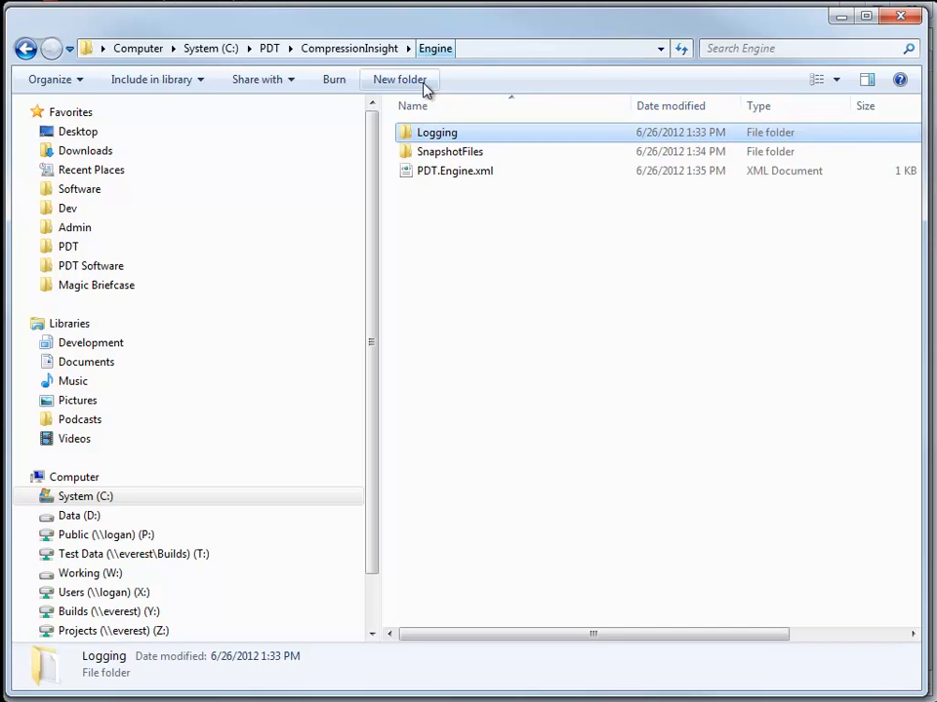
double_click(467, 156)
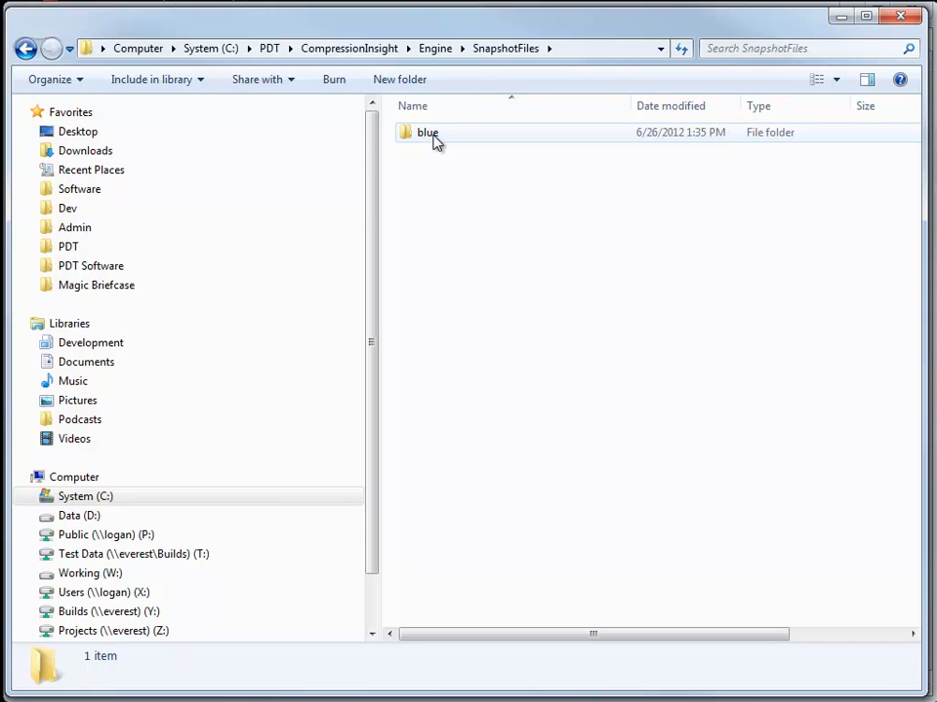
- Open the blue snapshot folder, inspect CI-FIQ-003_2A.bin, and show open options for CI-FIQ-003_2A.audit.csv
double_click(437, 139)
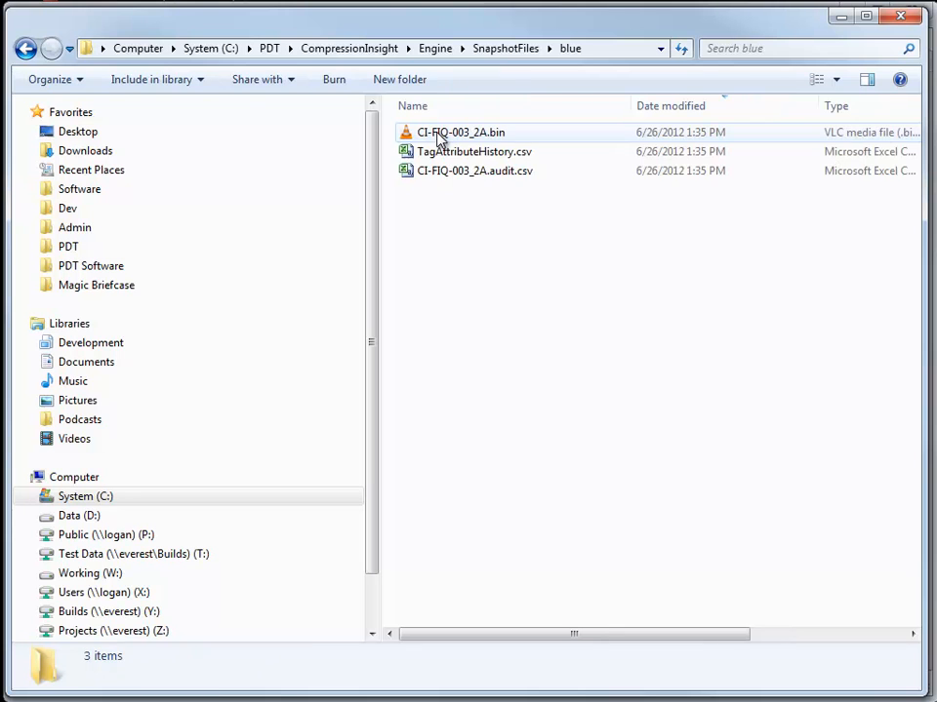
left_click(491, 138)
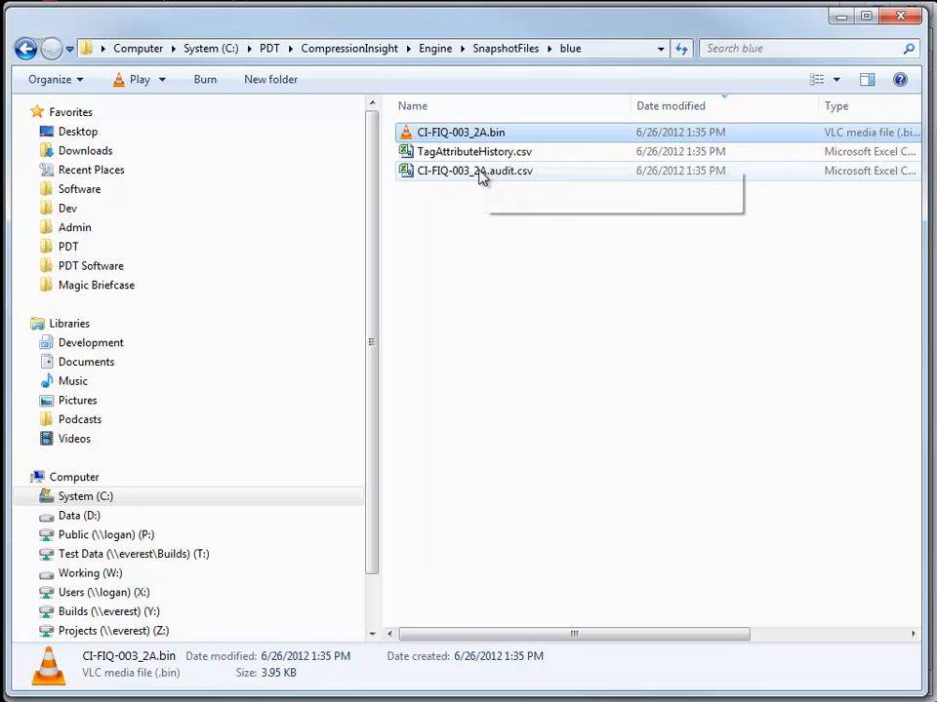
right_click(496, 175)
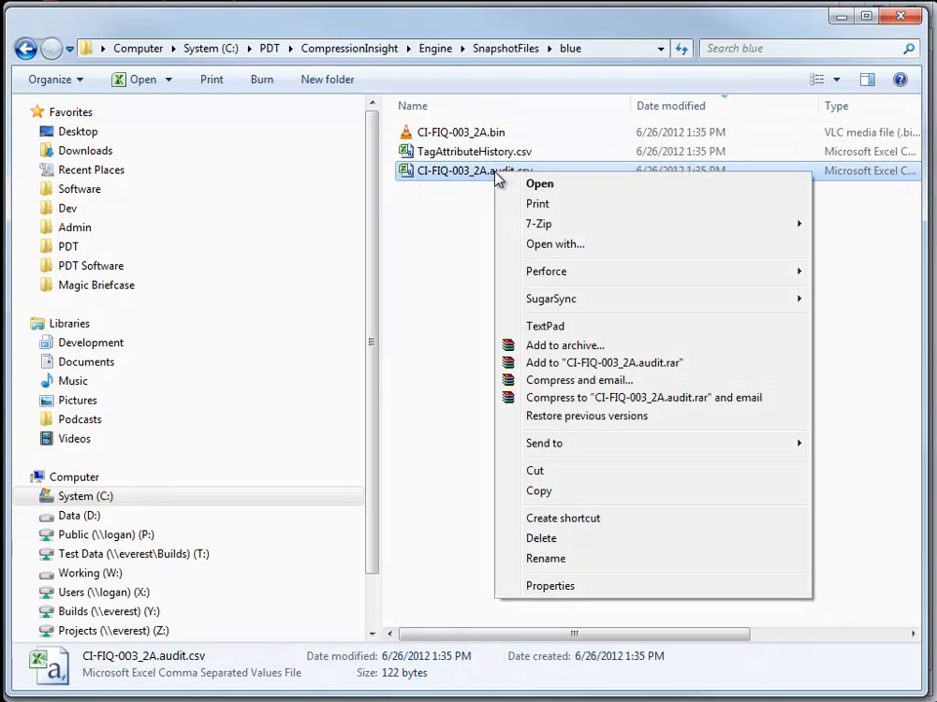
- View CI-FIQ-003_2A.audit.csv in TextPad, highlighting the excdev value on line 2, then close it
left_click(552, 322)
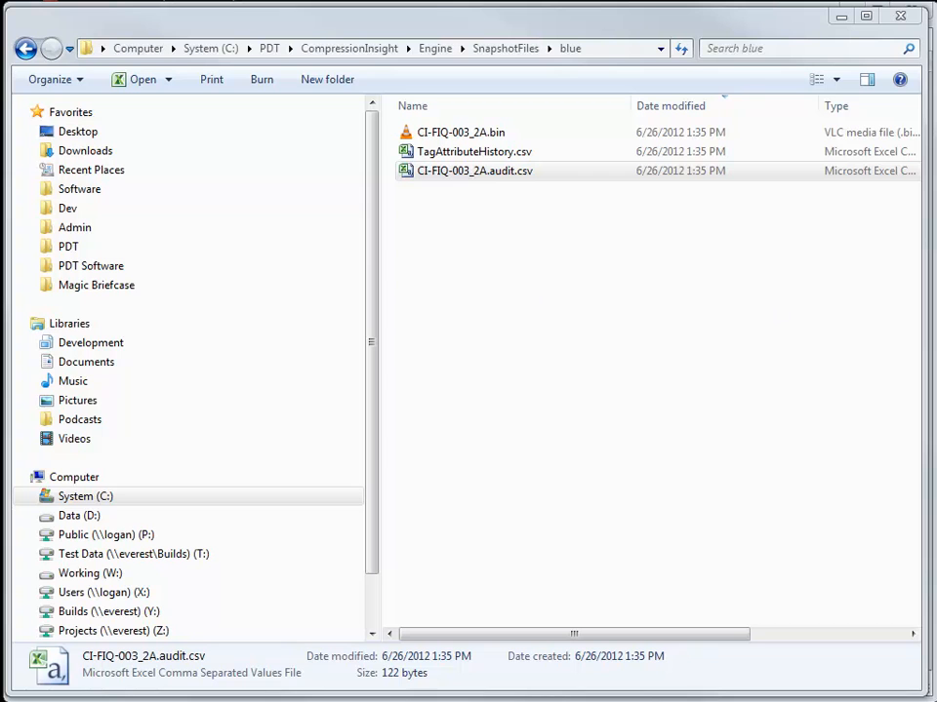
left_click_drag(602, 94, 429, 62)
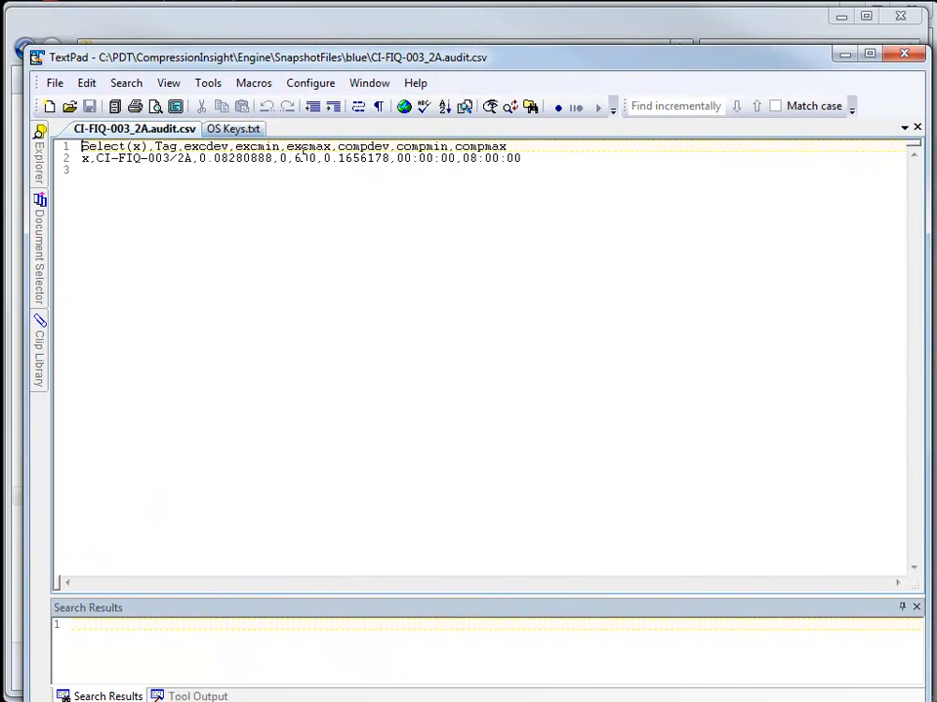
left_click_drag(199, 158, 477, 162)
left_click(302, 176)
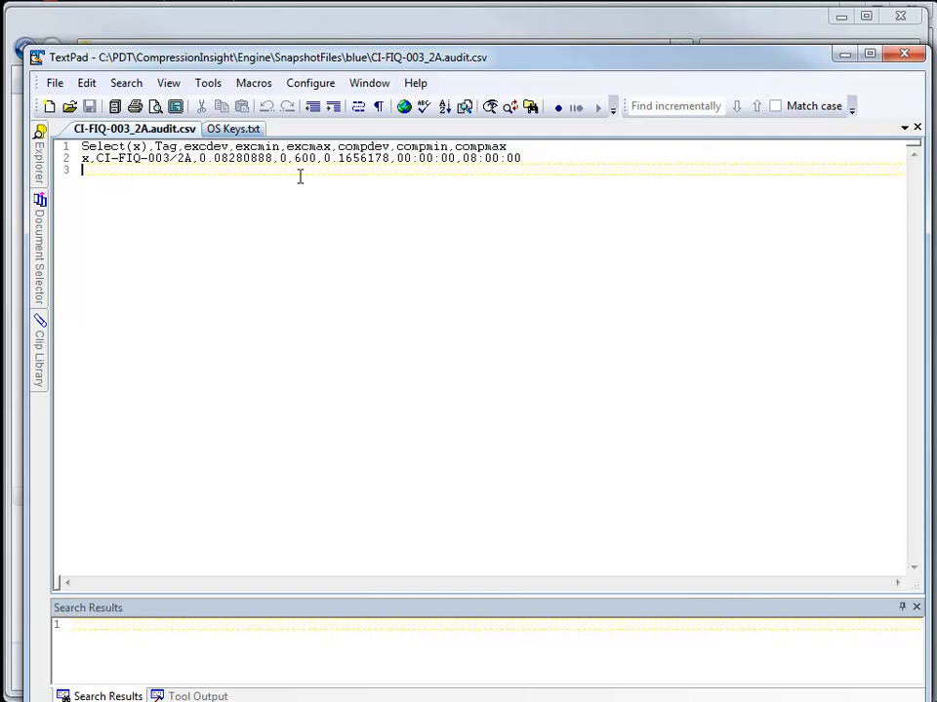
left_click(912, 61)
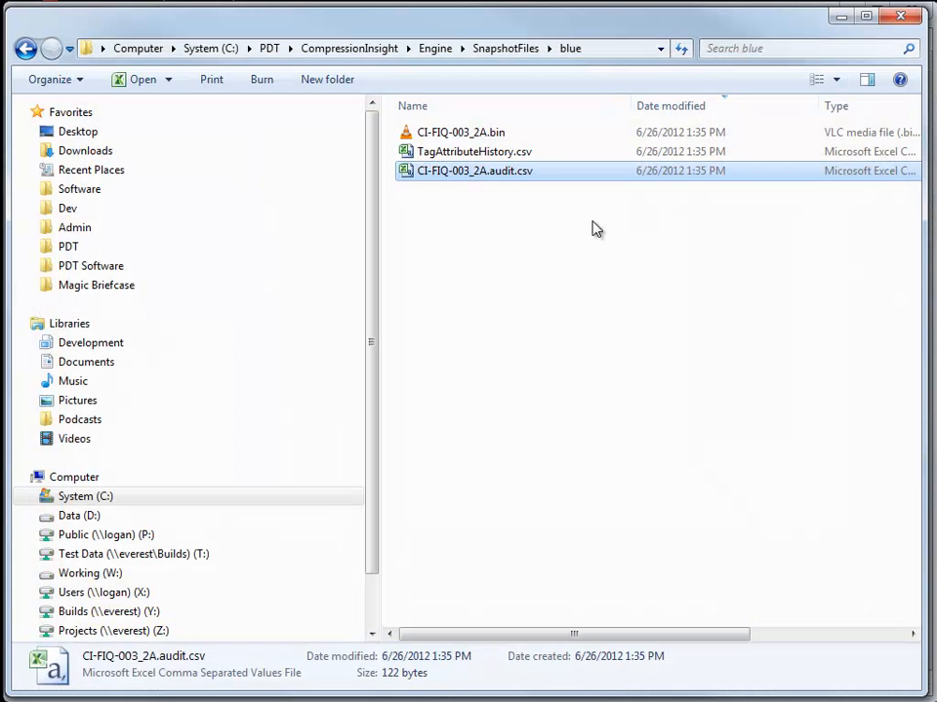
- Deselect the audit file in the blue snapshot folder
left_click(505, 206)
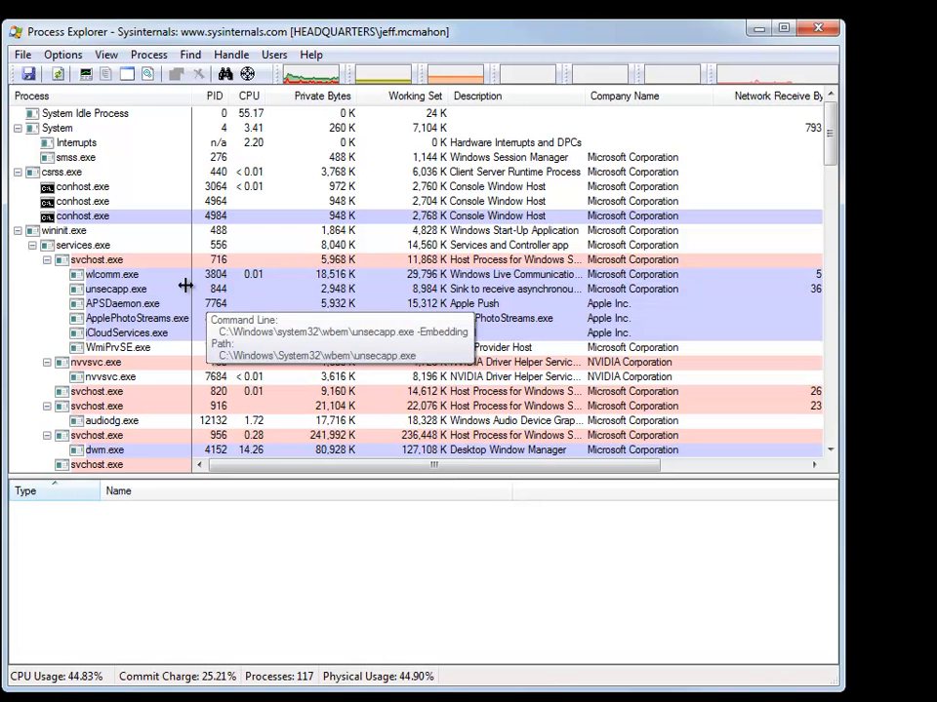
- Collapse wininit.exe and view handles of CompressionInsight.exe and PDT.AnalysisRepository.exe
left_click(18, 231)
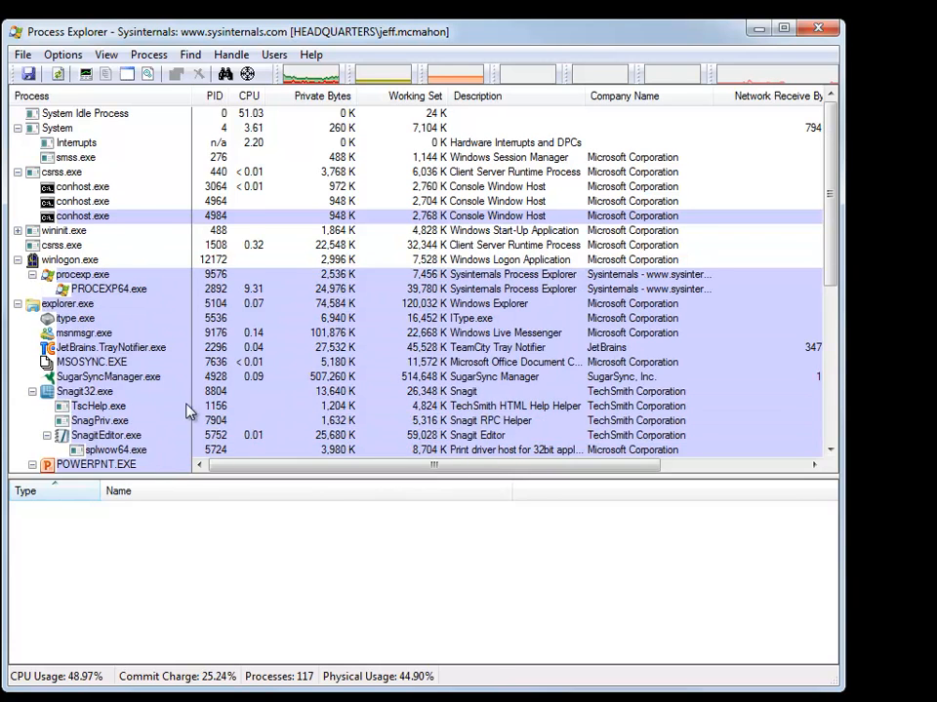
scroll(139, 303, "down", 6)
left_click(108, 362)
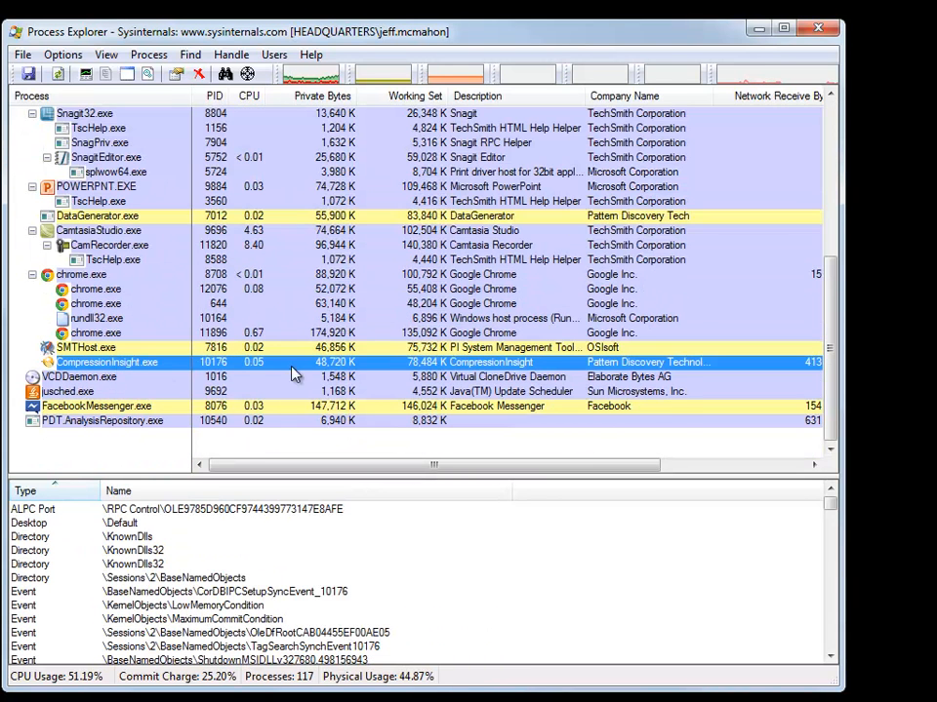
mouse_move(180, 371)
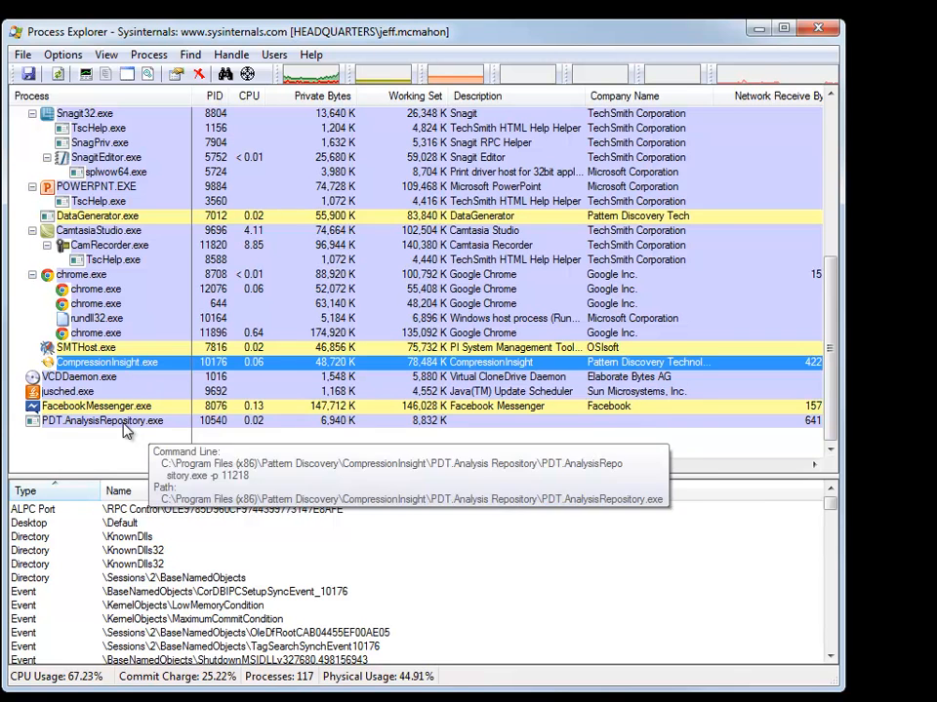
left_click(137, 420)
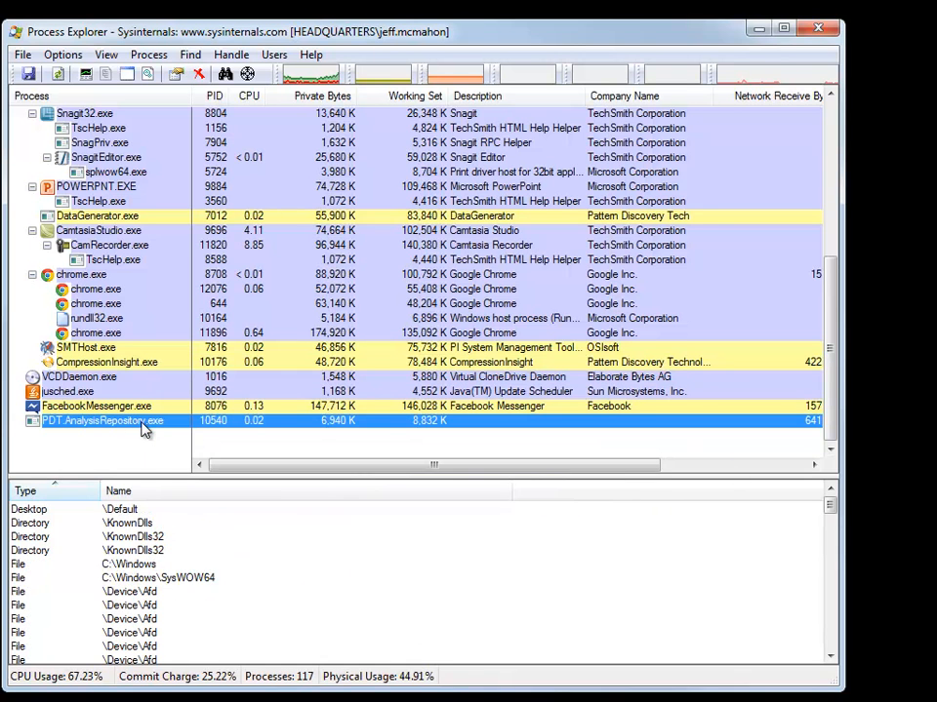
mouse_move(147, 423)
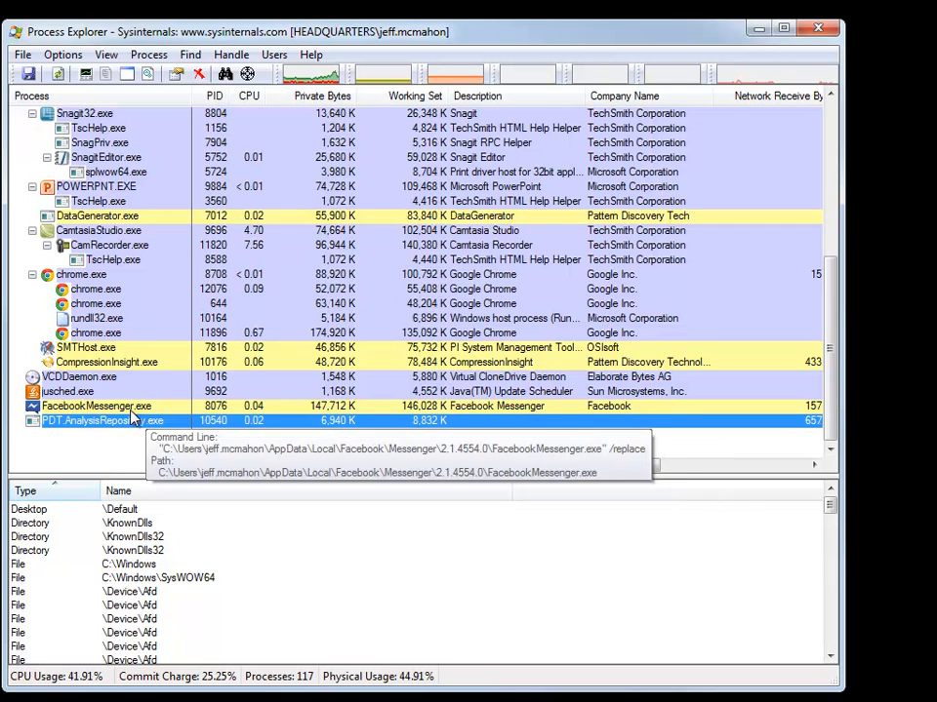
- Expand wininit.exe's services and view the handles of the PDT.Engine.exe service
scroll(98, 307, "up", 4)
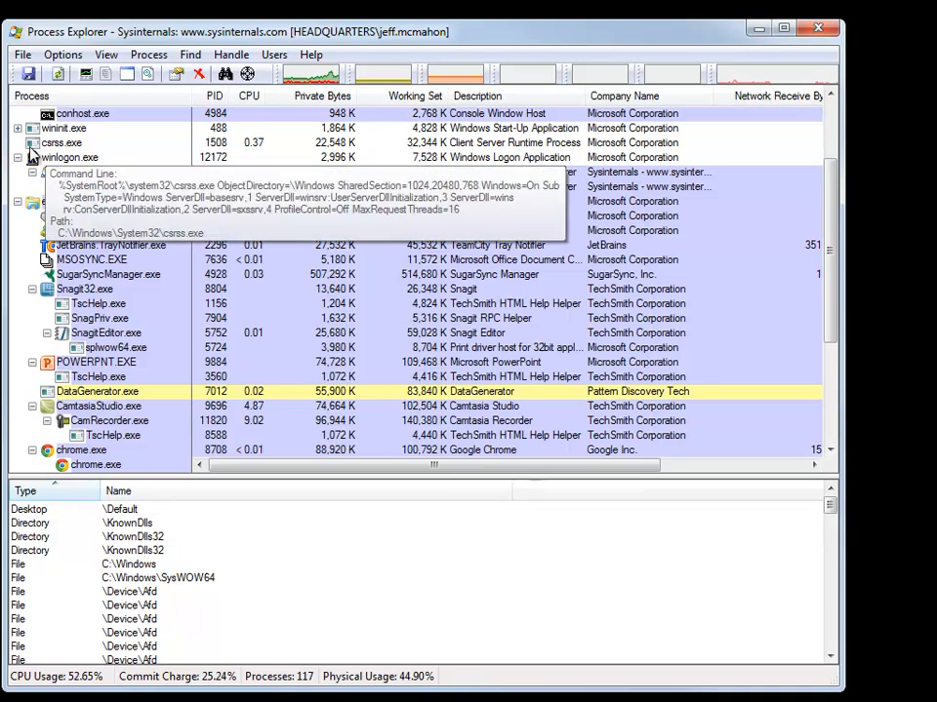
left_click(18, 129)
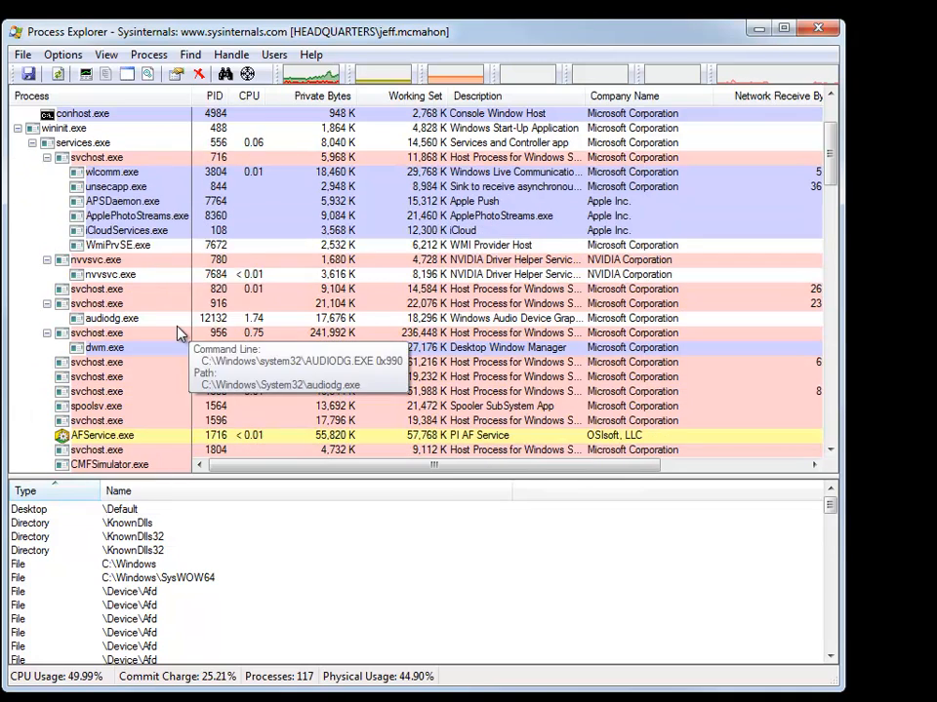
scroll(185, 332, "down", 8)
scroll(161, 371, "down", 4)
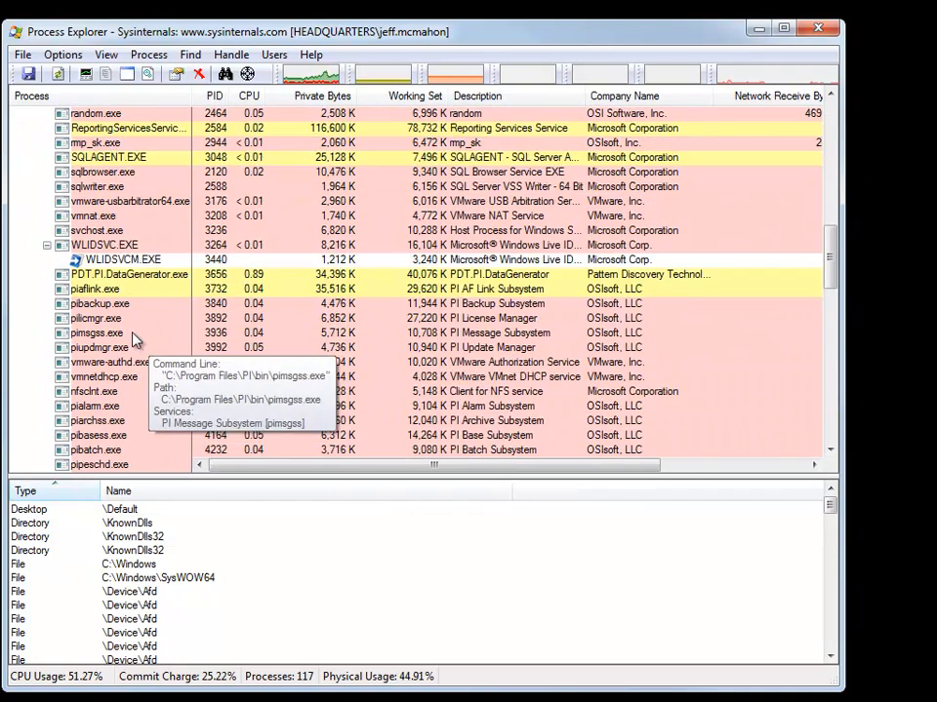
scroll(132, 352, "down", 7)
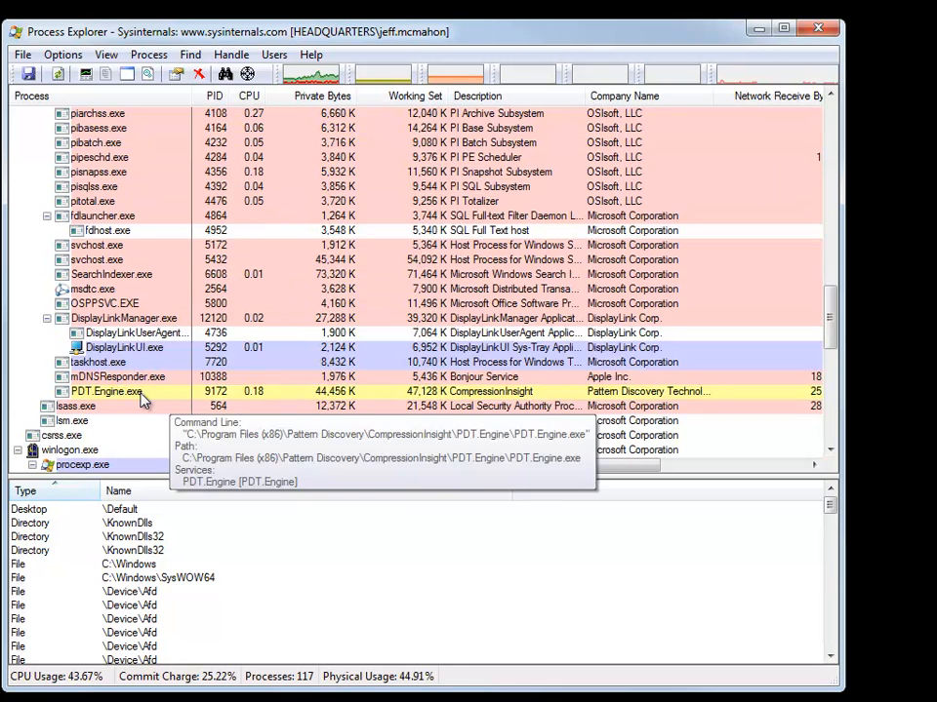
left_click(130, 393)
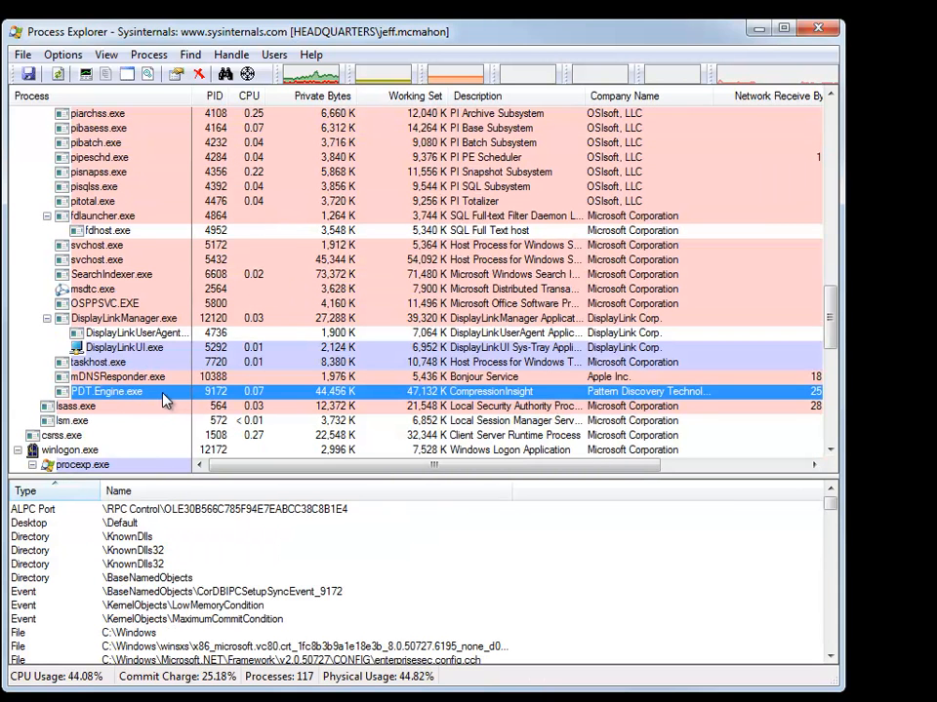